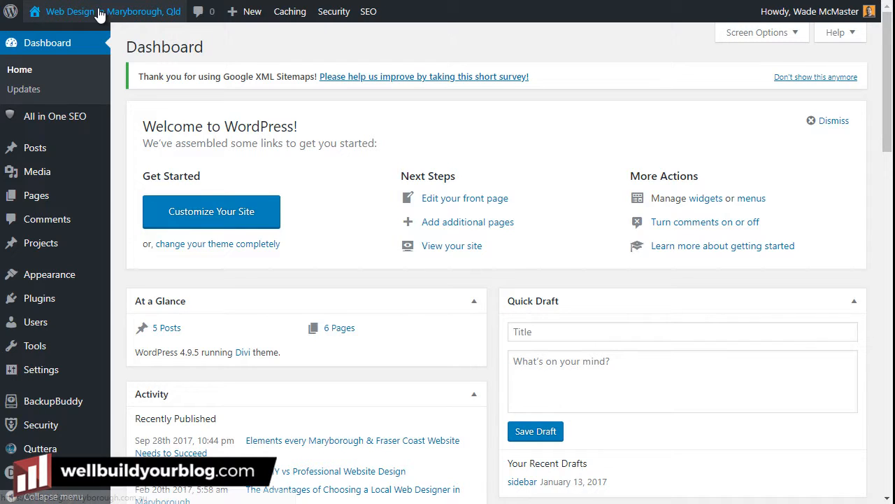
Visit the site's home page from the dashboard and open that page for editing.
{"action": "mouse_move", "coordinate": [91, 12]}
{"action": "left_click", "coordinate": [40, 42]}
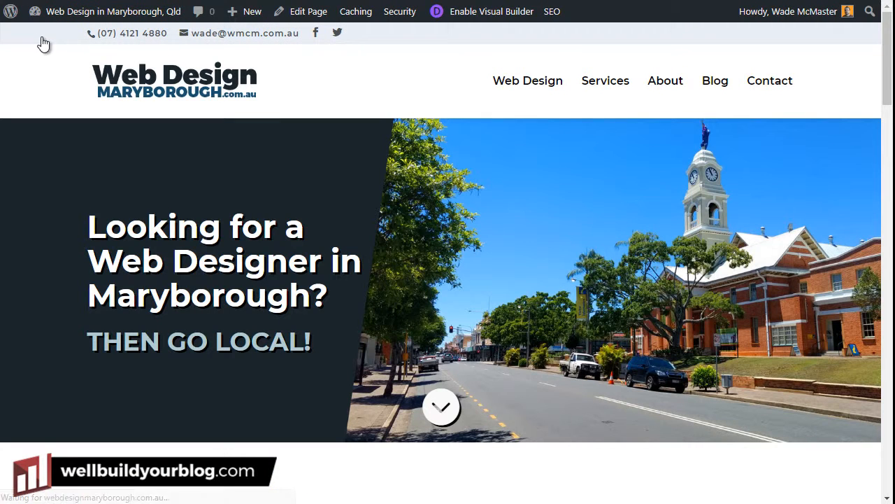
{"action": "left_click_drag", "start_coordinate": [887, 73], "coordinate": [848, 46]}
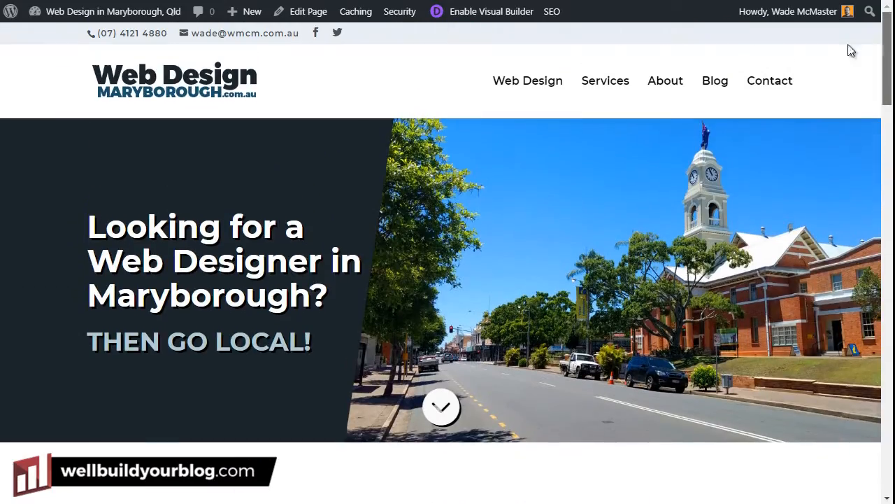
{"action": "left_click", "coordinate": [315, 20]}
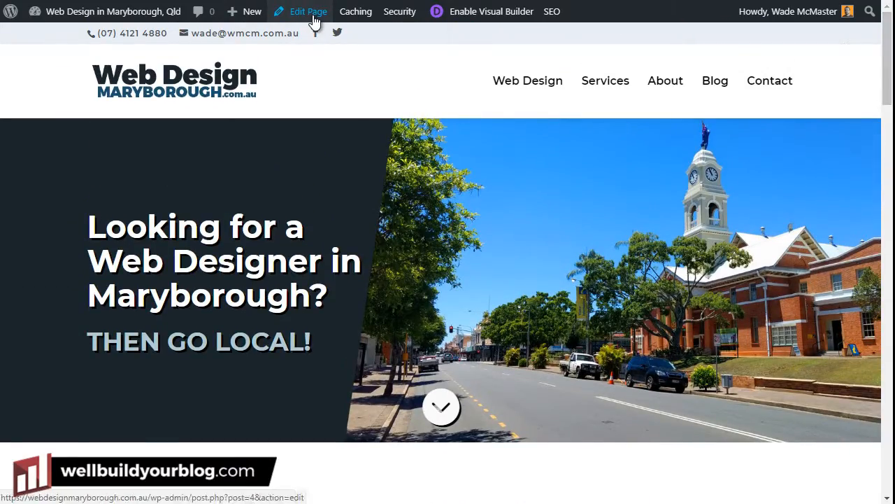
Examine the home page's Divi Builder layout, including its fullwidth section, standard sections, rows and modules.
{"action": "scroll", "coordinate": [344, 50], "scroll_direction": "down", "scroll_amount": 8}
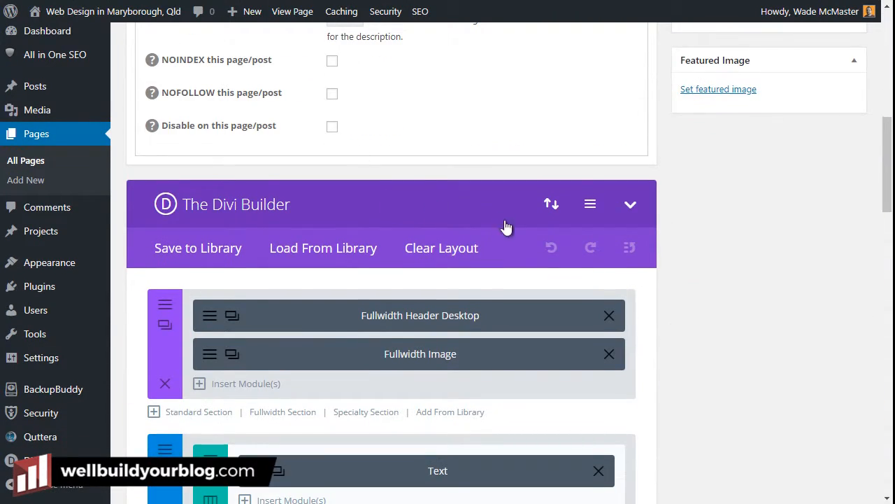
{"action": "scroll", "coordinate": [386, 194], "scroll_direction": "up", "scroll_amount": 3}
{"action": "scroll", "coordinate": [392, 212], "scroll_direction": "down", "scroll_amount": 2}
{"action": "left_click_drag", "start_coordinate": [392, 271], "coordinate": [581, 216]}
{"action": "scroll", "coordinate": [480, 176], "scroll_direction": "up", "scroll_amount": 1}
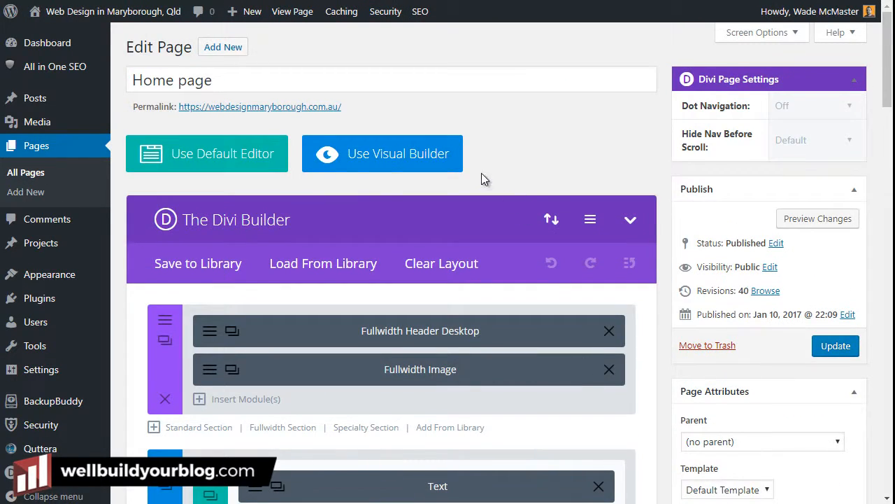
{"action": "scroll", "coordinate": [364, 161], "scroll_direction": "down", "scroll_amount": 3}
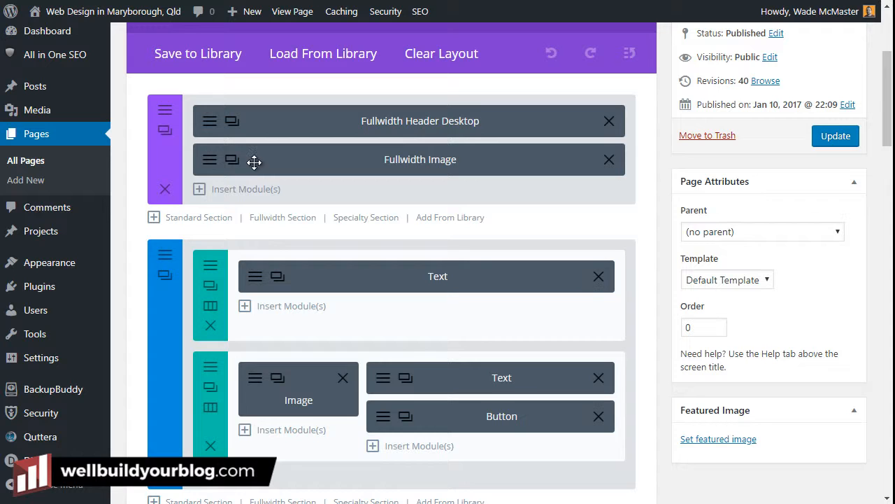
{"action": "scroll", "coordinate": [329, 178], "scroll_direction": "down", "scroll_amount": 1}
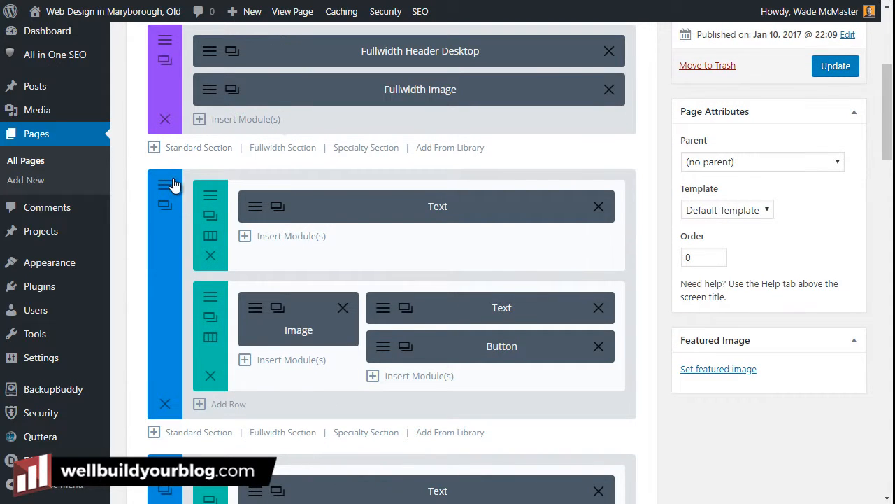
{"action": "scroll", "coordinate": [200, 144], "scroll_direction": "up", "scroll_amount": 1}
{"action": "scroll", "coordinate": [176, 264], "scroll_direction": "down", "scroll_amount": 2}
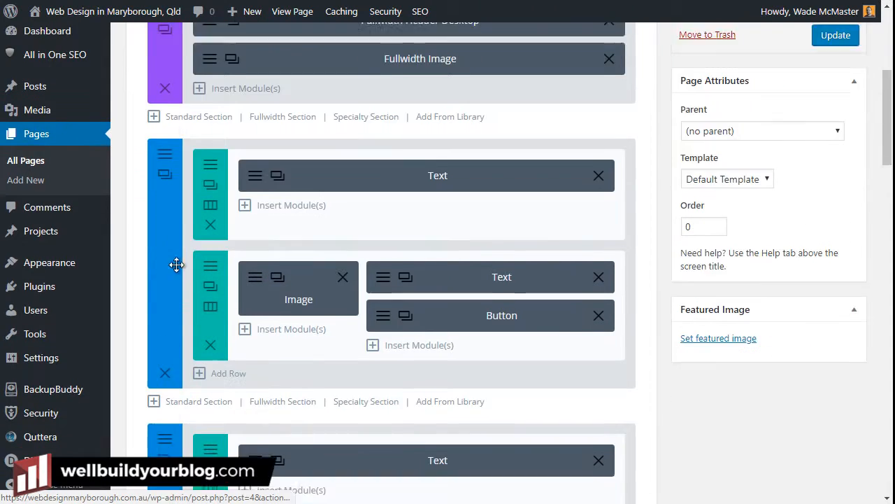
{"action": "scroll", "coordinate": [320, 413], "scroll_direction": "down", "scroll_amount": 3}
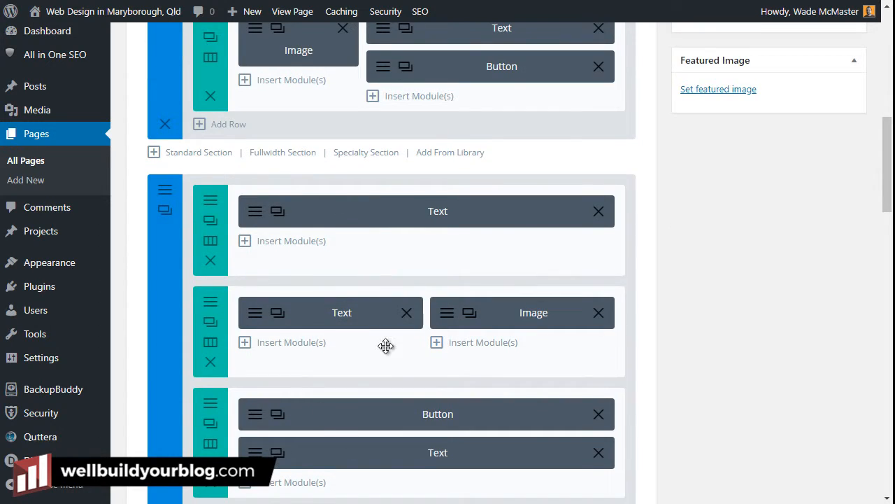
{"action": "scroll", "coordinate": [385, 345], "scroll_direction": "up", "scroll_amount": 7}
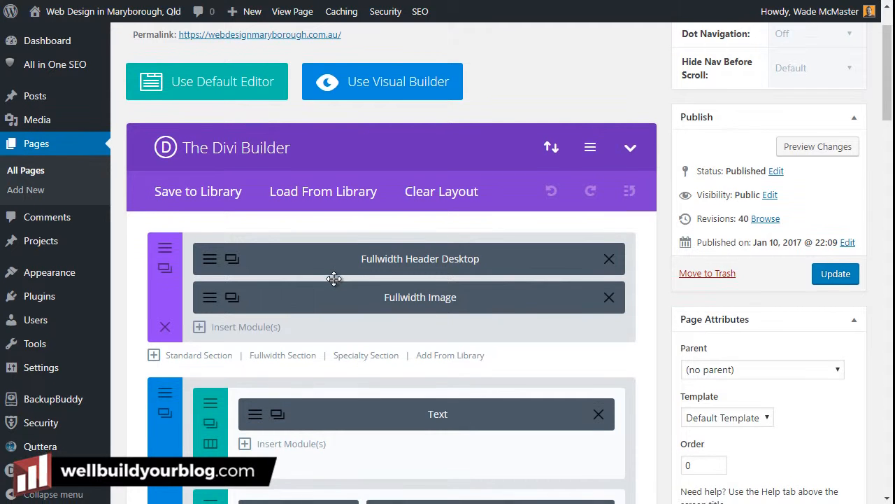
{"action": "scroll", "coordinate": [336, 278], "scroll_direction": "down", "scroll_amount": 2}
{"action": "scroll", "coordinate": [280, 194], "scroll_direction": "up", "scroll_amount": 2}
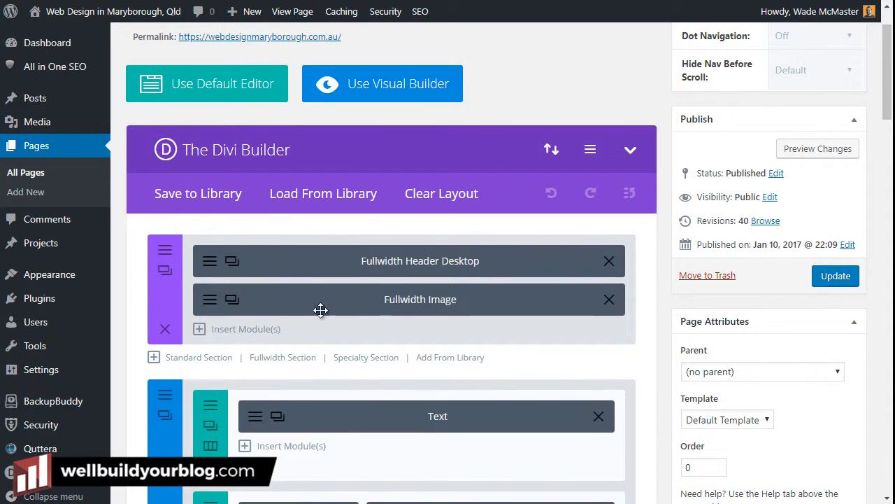
Open and save the Fullwidth Image module's settings unchanged, and clone the module and delete the copy.
{"action": "left_click", "coordinate": [209, 301]}
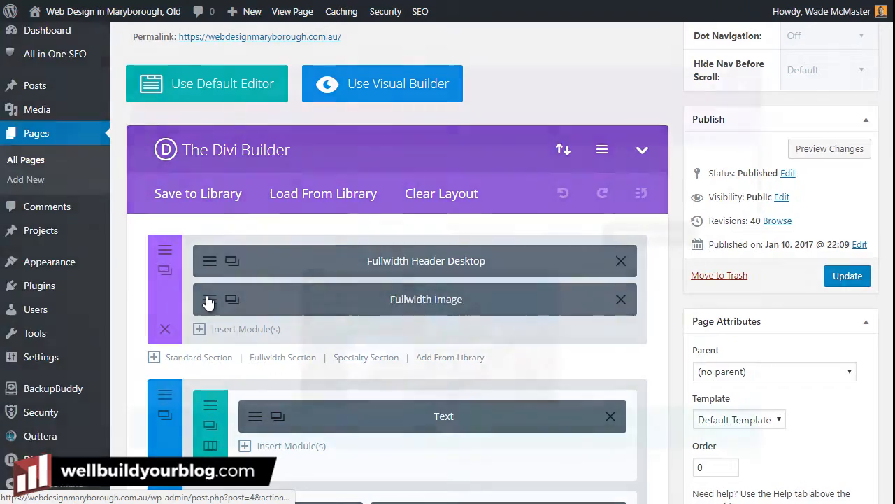
{"action": "left_click", "coordinate": [594, 439]}
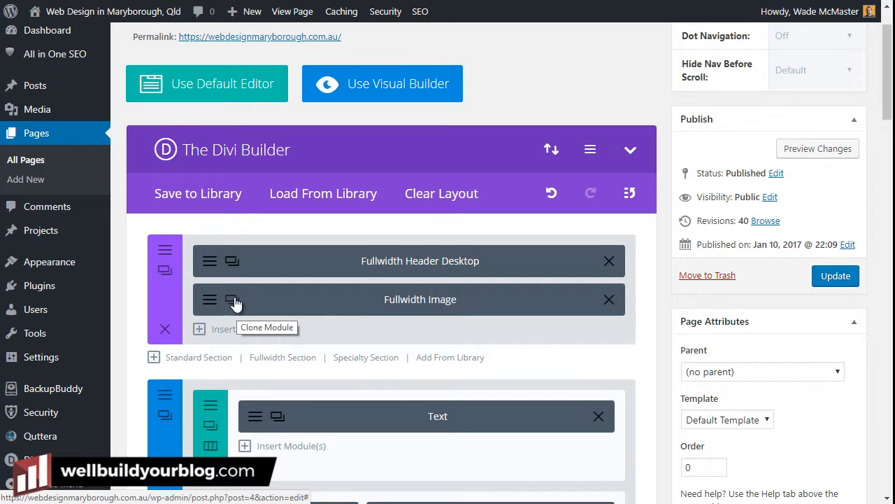
{"action": "left_click", "coordinate": [232, 302]}
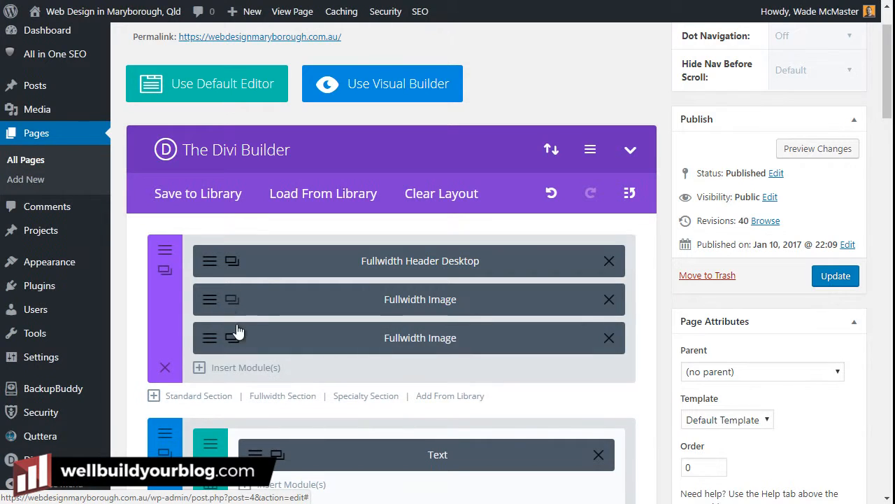
{"action": "left_click", "coordinate": [607, 340]}
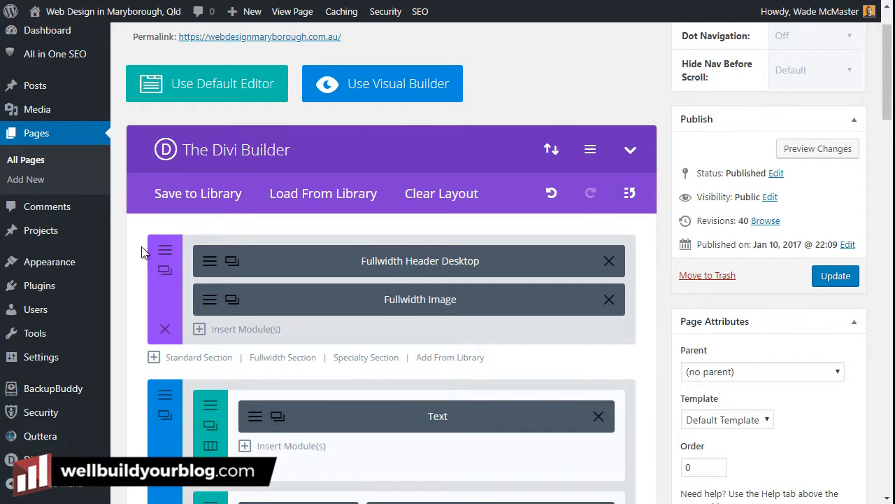
Open the Fullwidth Image module's image chooser and select SUBSCRIBE.jpg in the media library, leaving without applying it.
{"action": "left_click", "coordinate": [209, 300]}
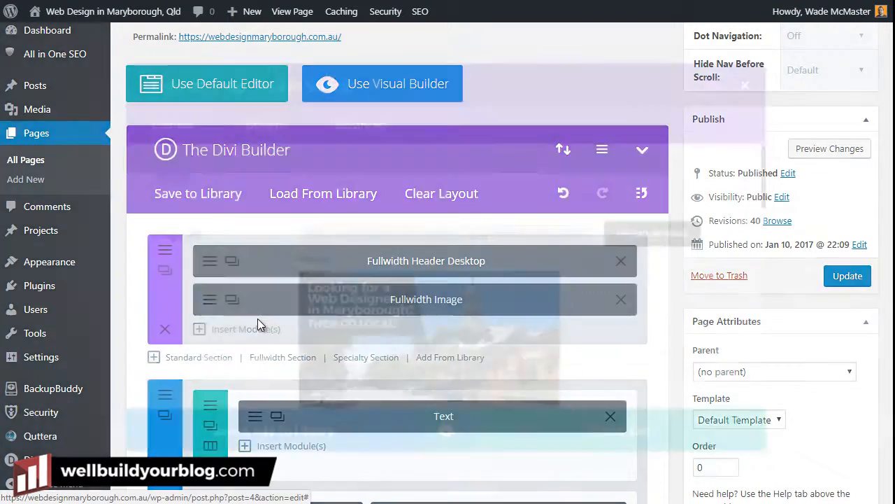
{"action": "scroll", "coordinate": [489, 329], "scroll_direction": "down", "scroll_amount": 1}
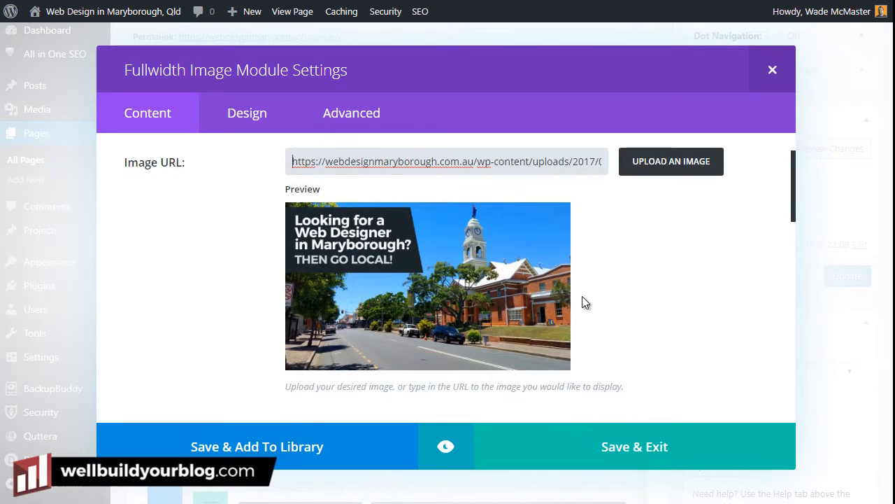
{"action": "scroll", "coordinate": [582, 296], "scroll_direction": "up", "scroll_amount": 1}
{"action": "left_click", "coordinate": [658, 231]}
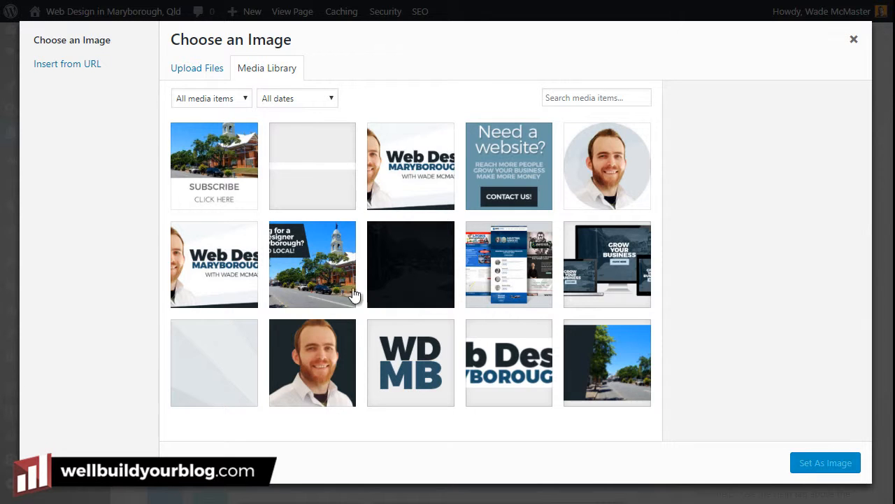
{"action": "left_click", "coordinate": [233, 177]}
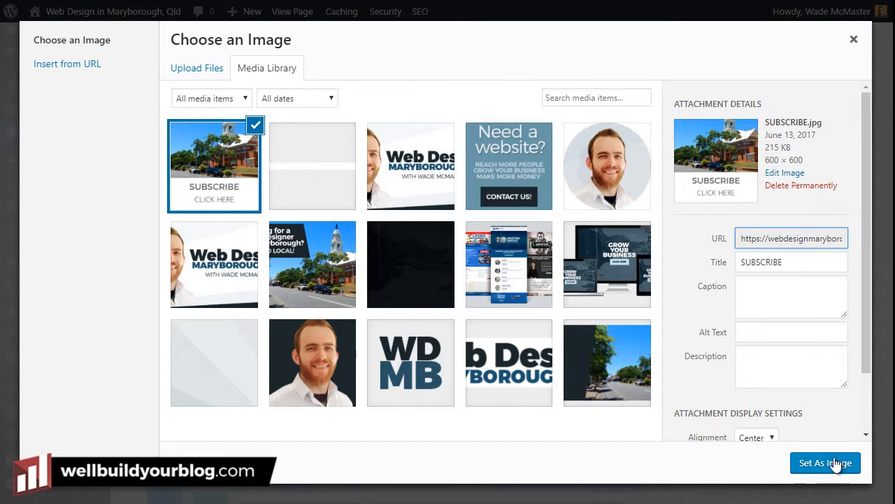
{"action": "left_click", "coordinate": [853, 40]}
Review the Fullwidth Image module's image, link, background, admin label and design settings, and save and exit the module.
{"action": "scroll", "coordinate": [434, 203], "scroll_direction": "down", "scroll_amount": 3}
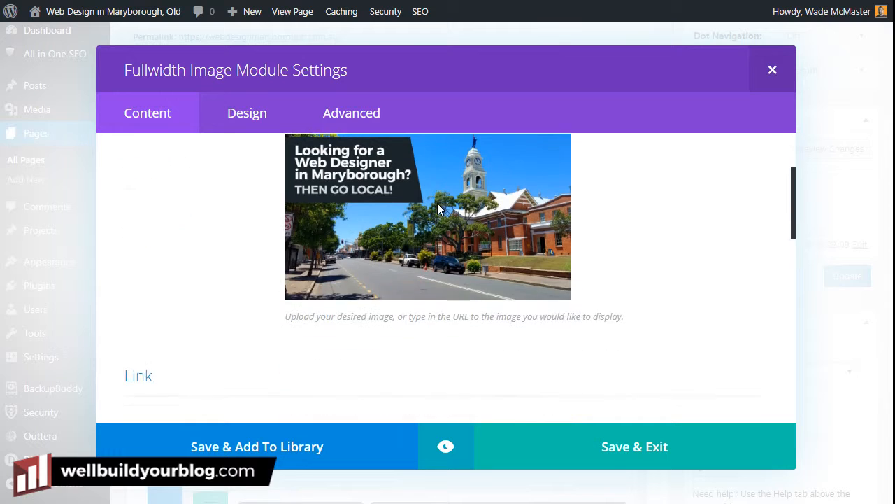
{"action": "scroll", "coordinate": [286, 178], "scroll_direction": "up", "scroll_amount": 3}
{"action": "scroll", "coordinate": [330, 202], "scroll_direction": "down", "scroll_amount": 6}
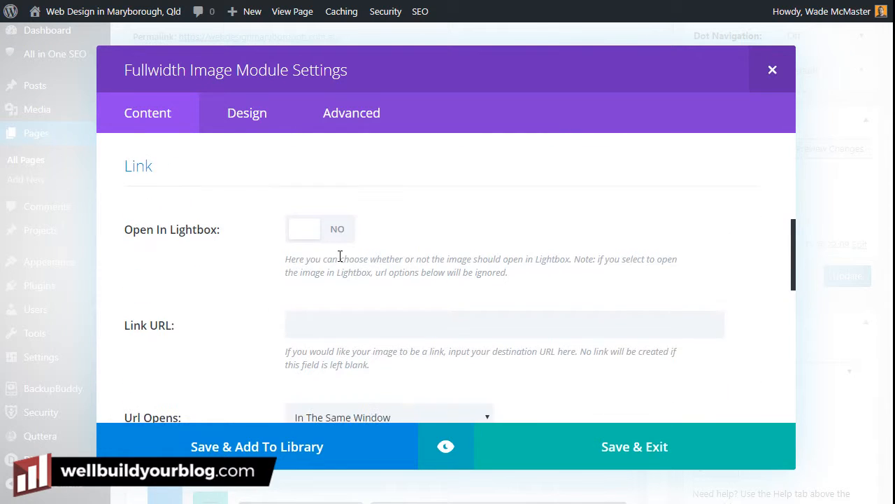
{"action": "scroll", "coordinate": [418, 270], "scroll_direction": "up", "scroll_amount": 1}
{"action": "scroll", "coordinate": [374, 258], "scroll_direction": "down", "scroll_amount": 3}
{"action": "left_click", "coordinate": [369, 188]}
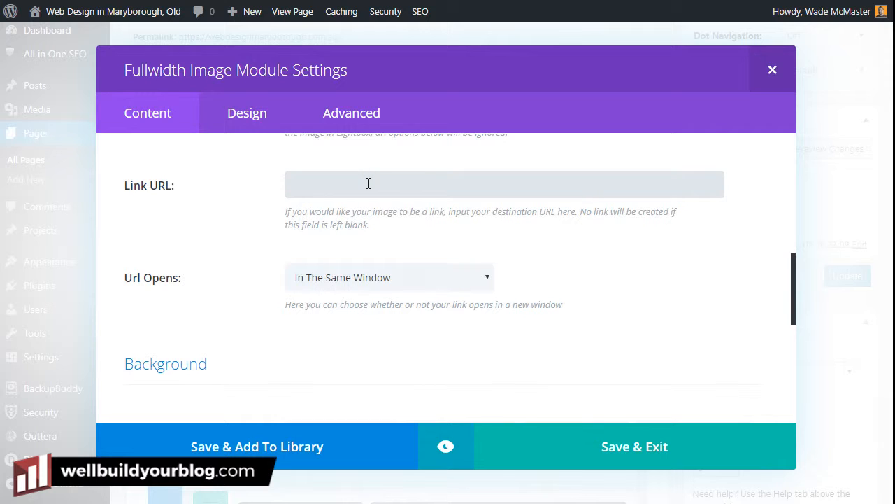
{"action": "scroll", "coordinate": [368, 183], "scroll_direction": "down", "scroll_amount": 4}
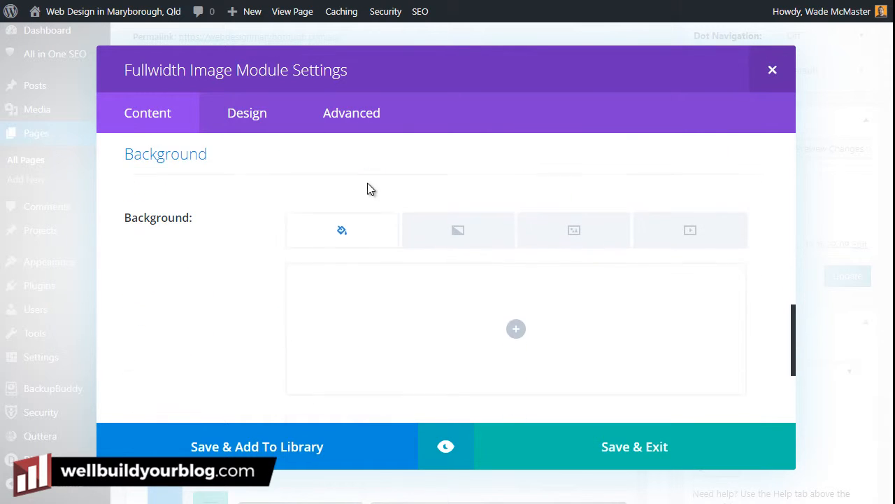
{"action": "scroll", "coordinate": [406, 252], "scroll_direction": "down", "scroll_amount": 4}
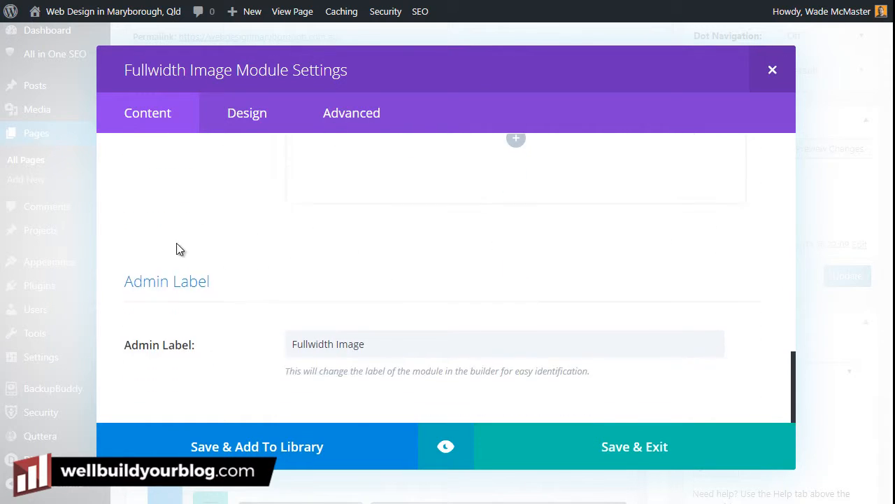
{"action": "left_click", "coordinate": [250, 120]}
{"action": "scroll", "coordinate": [233, 151], "scroll_direction": "down", "scroll_amount": 5}
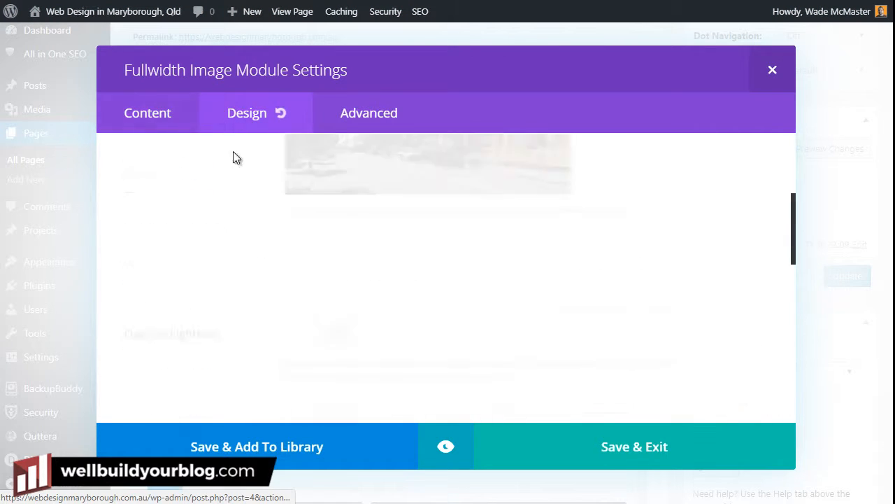
{"action": "left_click", "coordinate": [586, 437]}
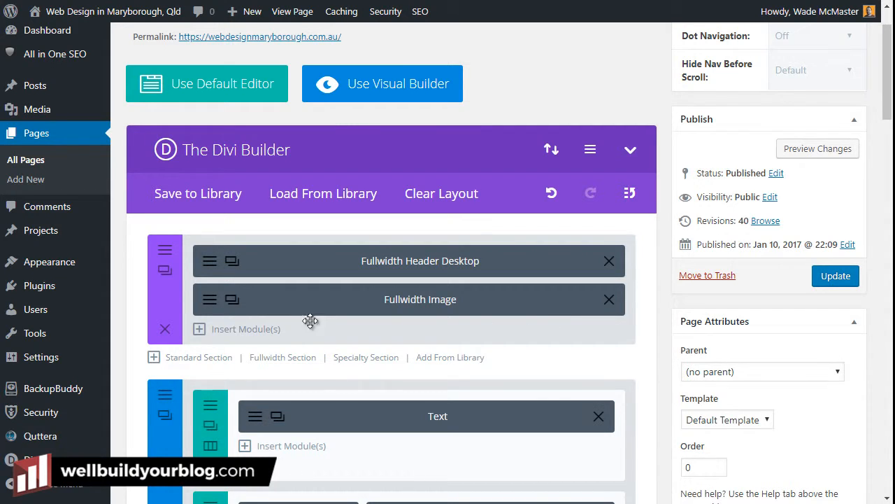
Edit the heading in the first standard section's top Text module to end with "Maryborough Queensland." and save the module.
{"action": "scroll", "coordinate": [310, 319], "scroll_direction": "down", "scroll_amount": 2}
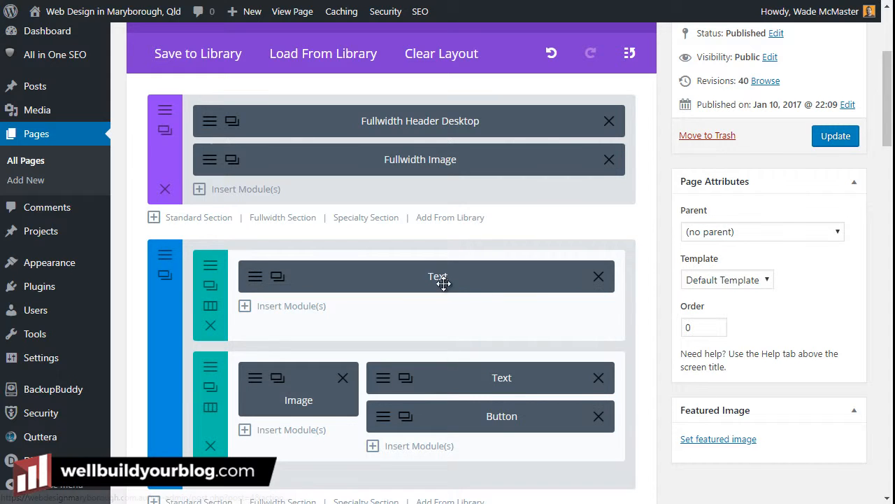
{"action": "left_click", "coordinate": [256, 279]}
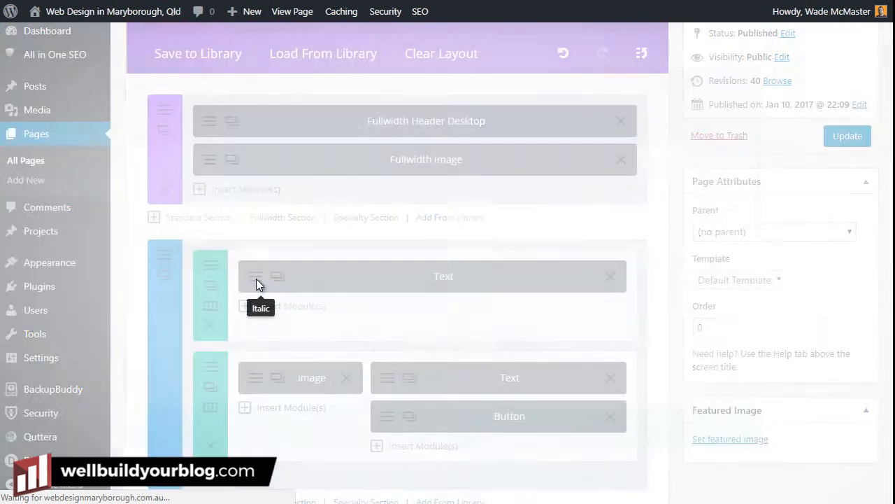
{"action": "left_click_drag", "start_coordinate": [514, 308], "coordinate": [321, 289]}
{"action": "left_click", "coordinate": [554, 309]}
{"action": "type", "text": "ueenslld."}
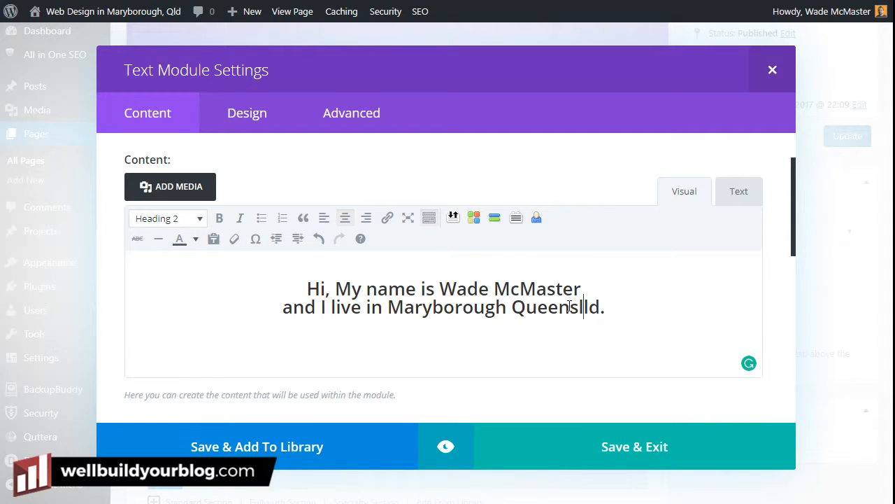
{"action": "key", "text": "BackSpace"}
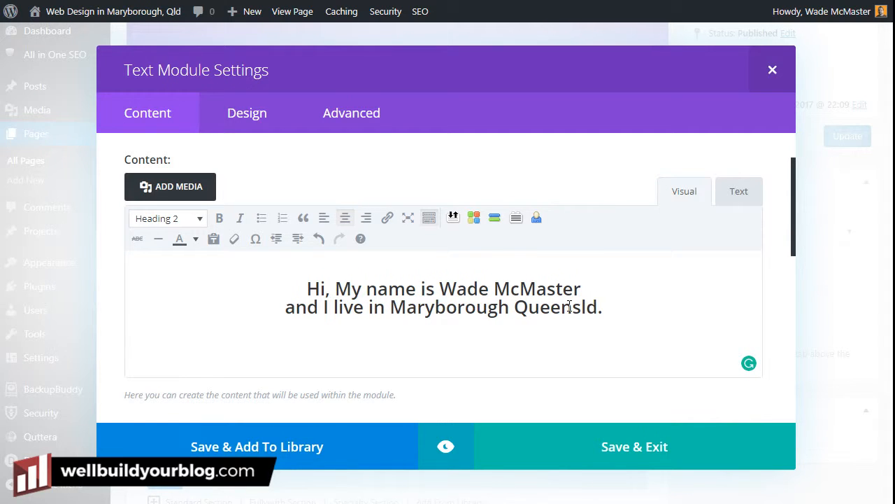
{"action": "type", "text": "a"}
{"action": "key", "text": "BackSpace"}
{"action": "type", "text": "an"}
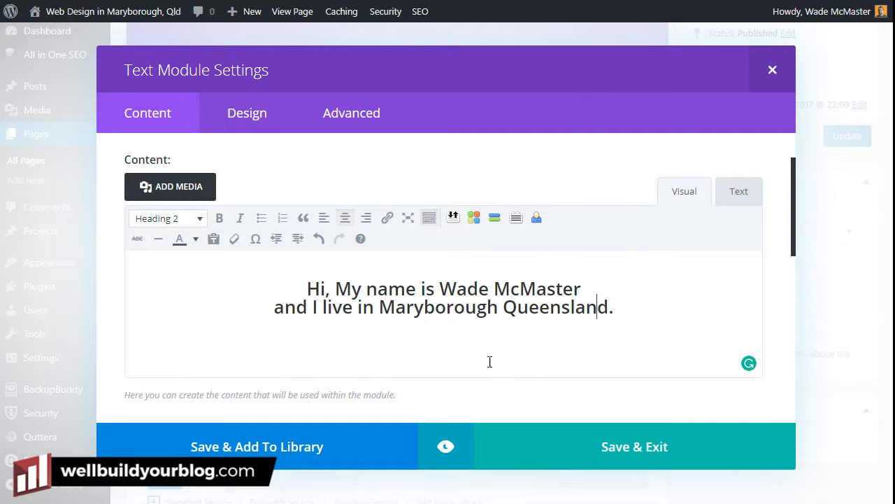
{"action": "left_click", "coordinate": [630, 470]}
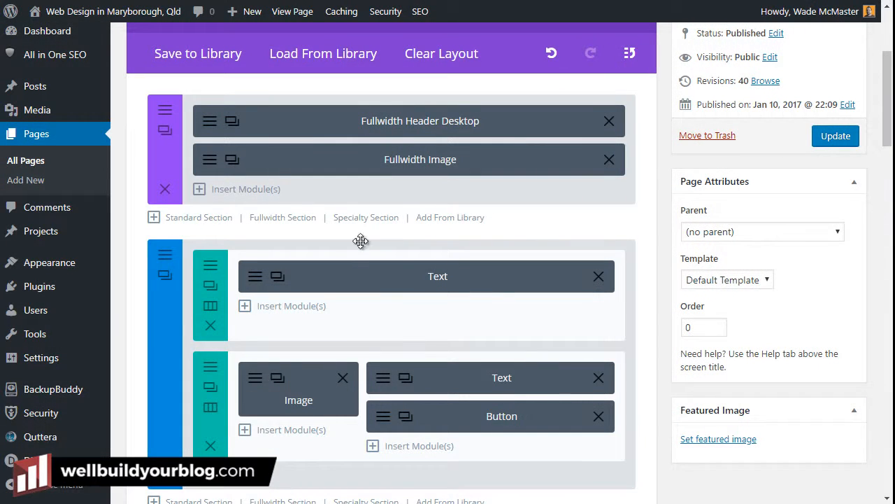
Italicize "How can I help you?" in the Text module above the Button in the first standard section, and save the module.
{"action": "left_click", "coordinate": [382, 384]}
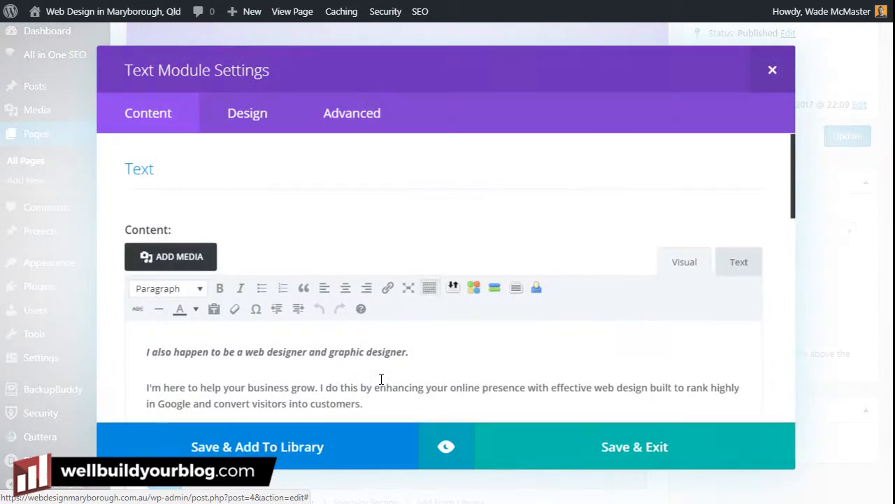
{"action": "scroll", "coordinate": [442, 293], "scroll_direction": "down", "scroll_amount": 2}
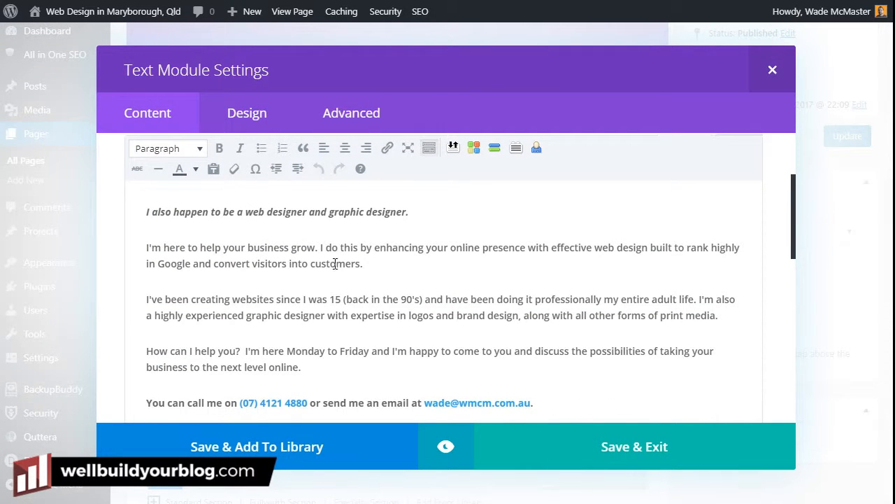
{"action": "scroll", "coordinate": [336, 263], "scroll_direction": "up", "scroll_amount": 1}
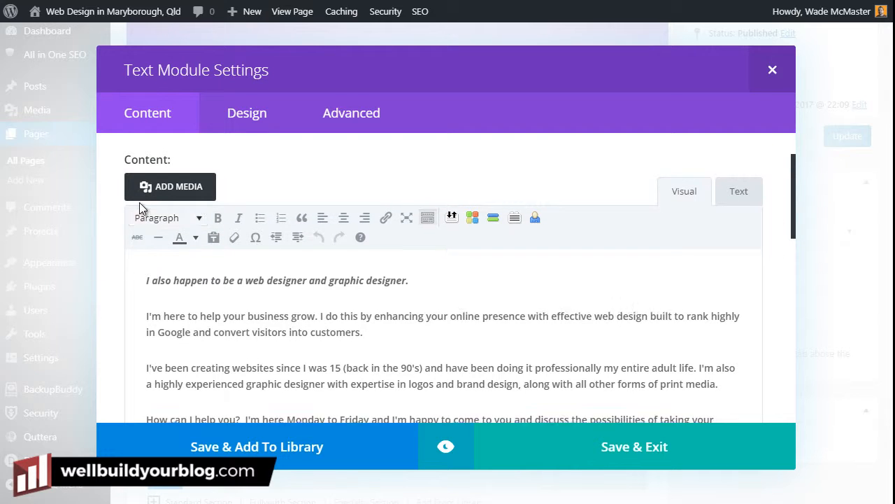
{"action": "scroll", "coordinate": [394, 257], "scroll_direction": "down", "scroll_amount": 1}
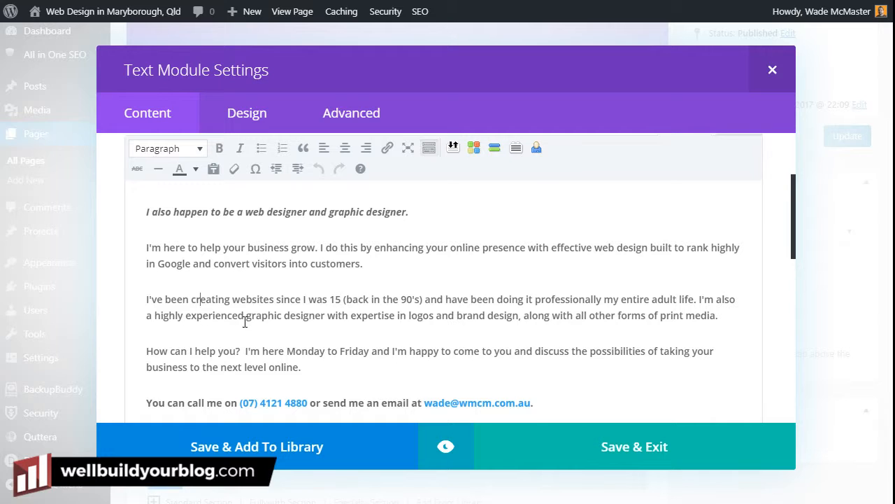
{"action": "left_click_drag", "start_coordinate": [310, 367], "coordinate": [144, 342]}
{"action": "left_click", "coordinate": [141, 353]}
{"action": "scroll", "coordinate": [176, 338], "scroll_direction": "up", "scroll_amount": 1}
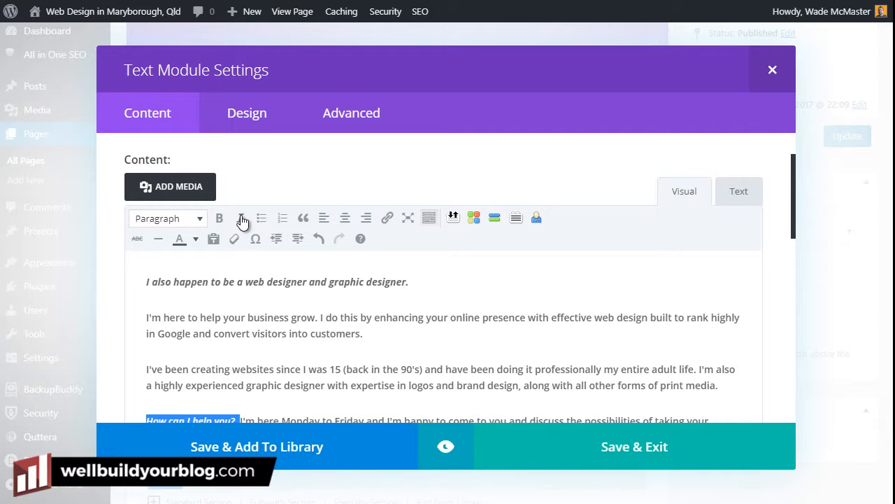
{"action": "left_click", "coordinate": [241, 219]}
{"action": "scroll", "coordinate": [280, 336], "scroll_direction": "down", "scroll_amount": 1}
{"action": "left_click", "coordinate": [283, 350]}
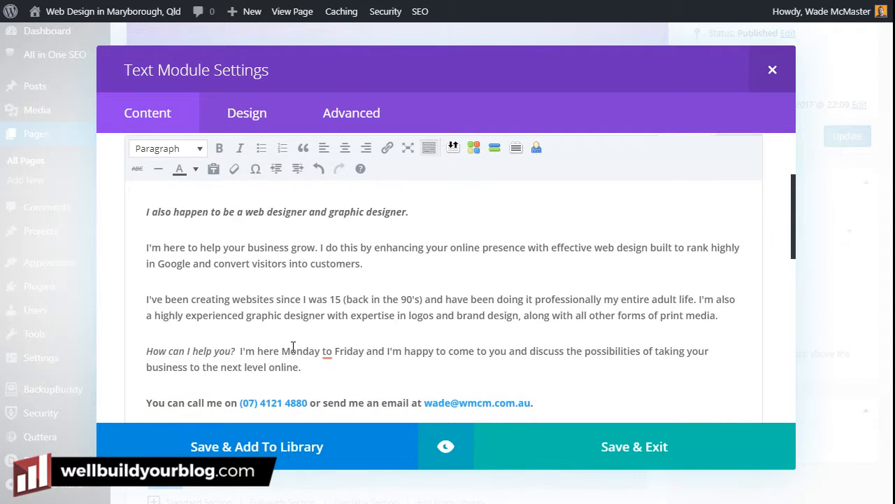
{"action": "scroll", "coordinate": [294, 347], "scroll_direction": "up", "scroll_amount": 1}
{"action": "scroll", "coordinate": [294, 347], "scroll_direction": "down", "scroll_amount": 4}
{"action": "scroll", "coordinate": [293, 347], "scroll_direction": "up", "scroll_amount": 4}
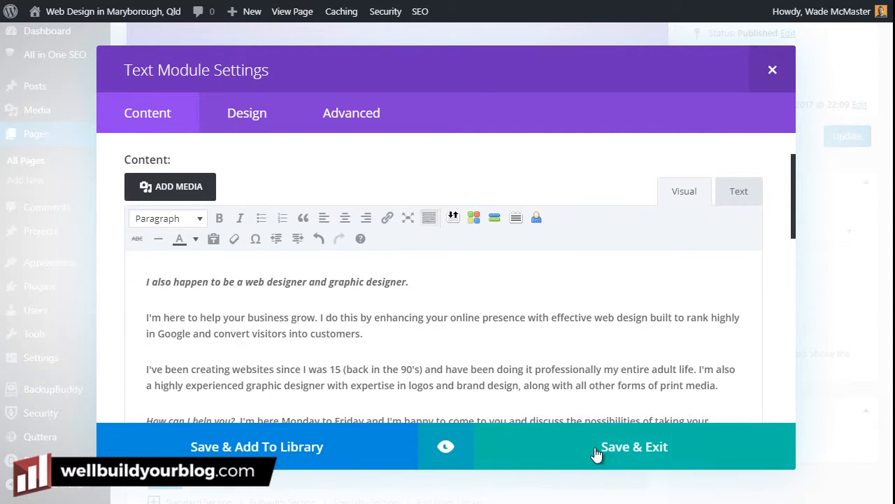
{"action": "left_click", "coordinate": [608, 452]}
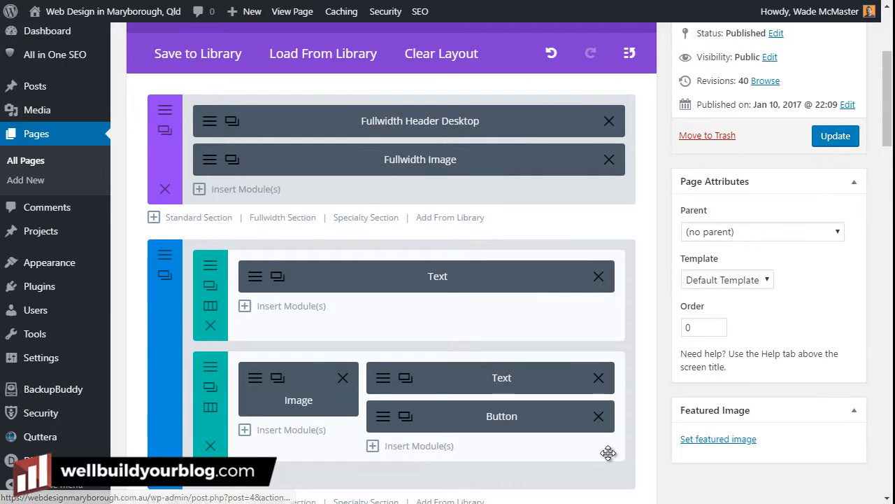
Open the image chooser of the first standard section's Image module and select deviceswebdesign.png, leaving without applying it.
{"action": "scroll", "coordinate": [340, 315], "scroll_direction": "down", "scroll_amount": 3}
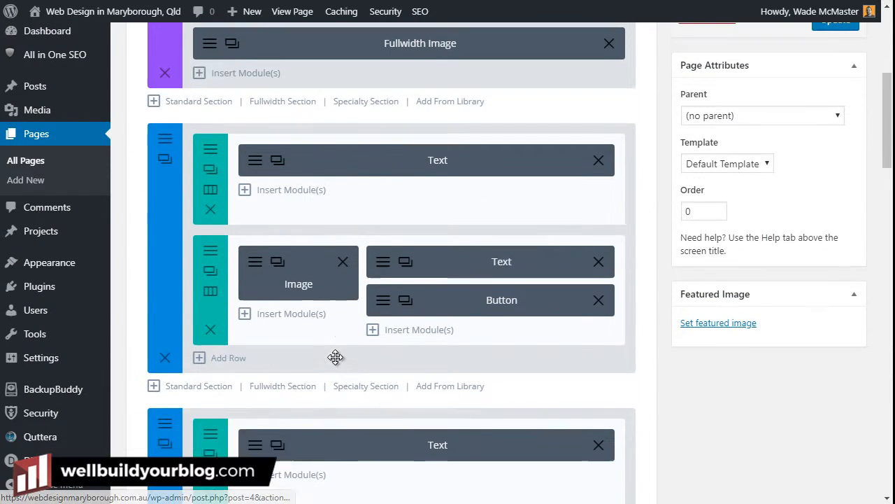
{"action": "scroll", "coordinate": [336, 358], "scroll_direction": "down", "scroll_amount": 4}
{"action": "scroll", "coordinate": [356, 344], "scroll_direction": "up", "scroll_amount": 4}
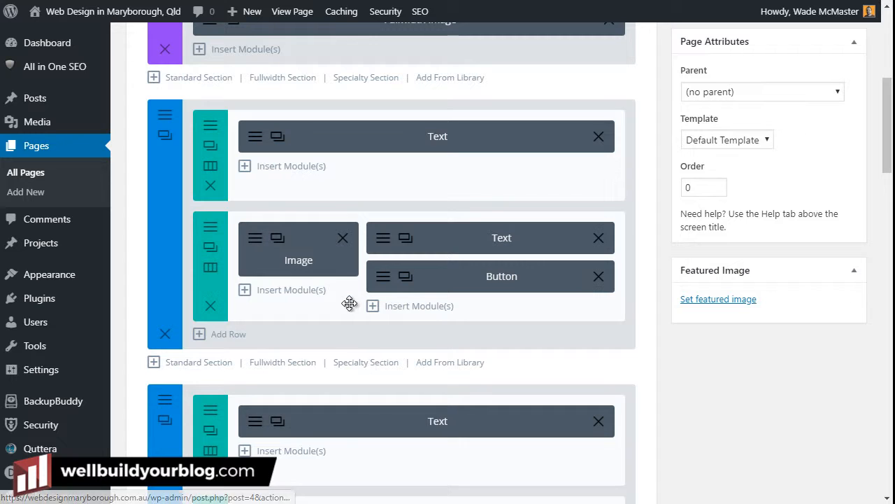
{"action": "scroll", "coordinate": [349, 301], "scroll_direction": "up", "scroll_amount": 5}
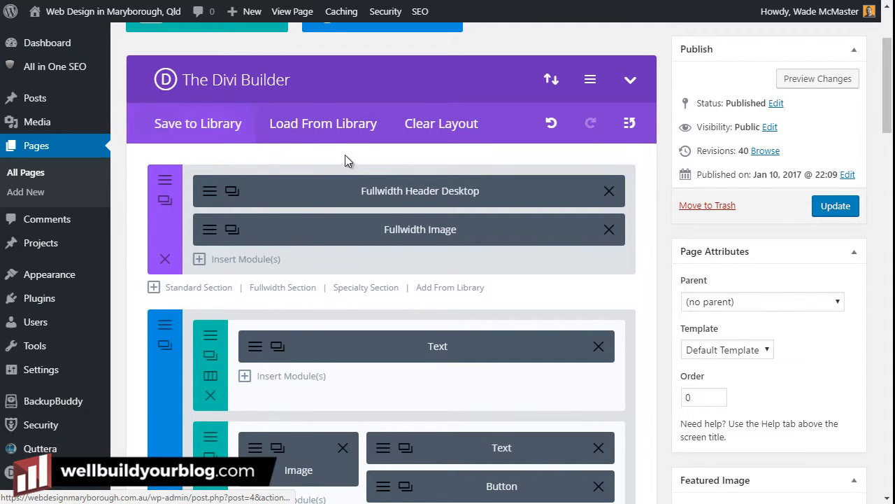
{"action": "scroll", "coordinate": [389, 202], "scroll_direction": "down", "scroll_amount": 3}
{"action": "scroll", "coordinate": [353, 210], "scroll_direction": "down", "scroll_amount": 3}
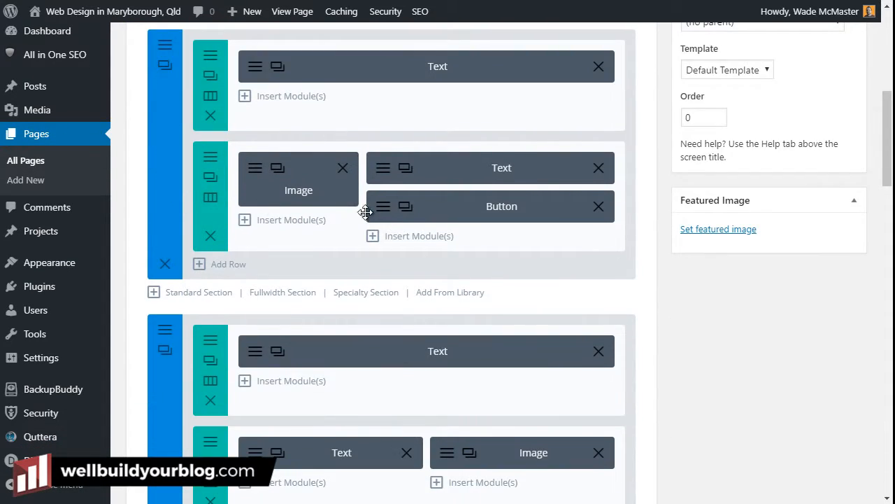
{"action": "left_click", "coordinate": [250, 173]}
{"action": "scroll", "coordinate": [386, 276], "scroll_direction": "down", "scroll_amount": 4}
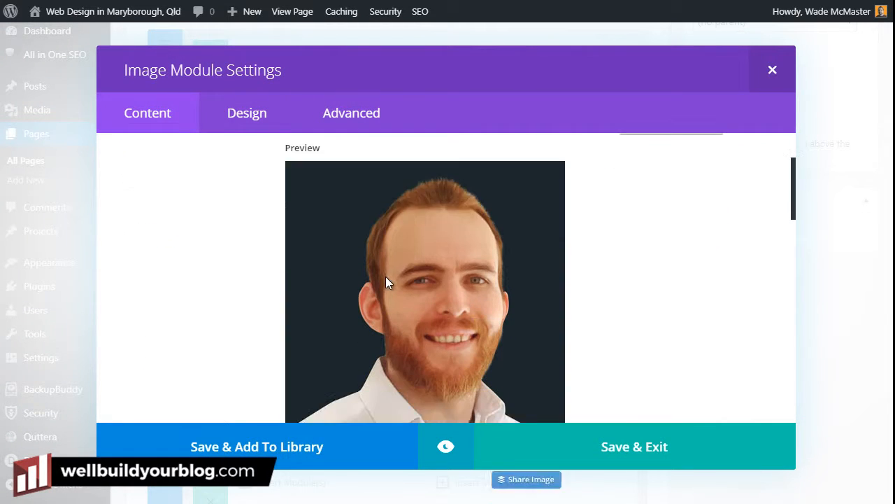
{"action": "scroll", "coordinate": [593, 228], "scroll_direction": "up", "scroll_amount": 2}
{"action": "left_click", "coordinate": [672, 161]}
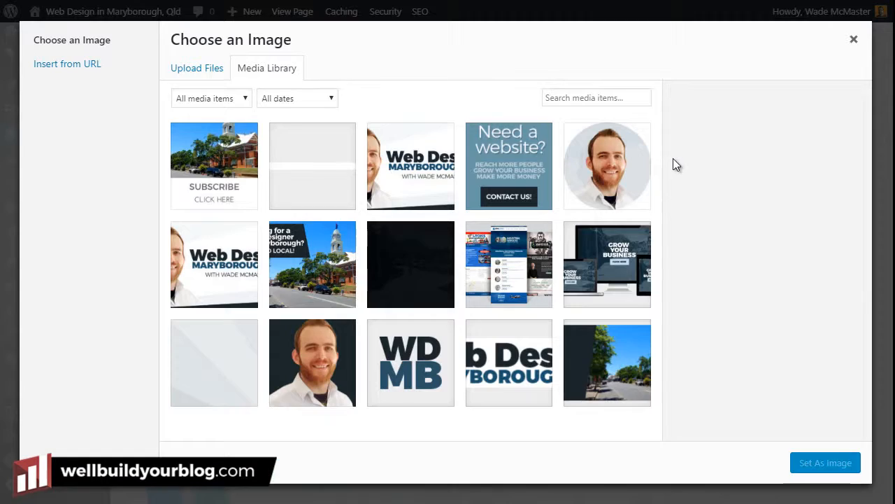
{"action": "left_click", "coordinate": [627, 363]}
{"action": "left_click", "coordinate": [627, 297]}
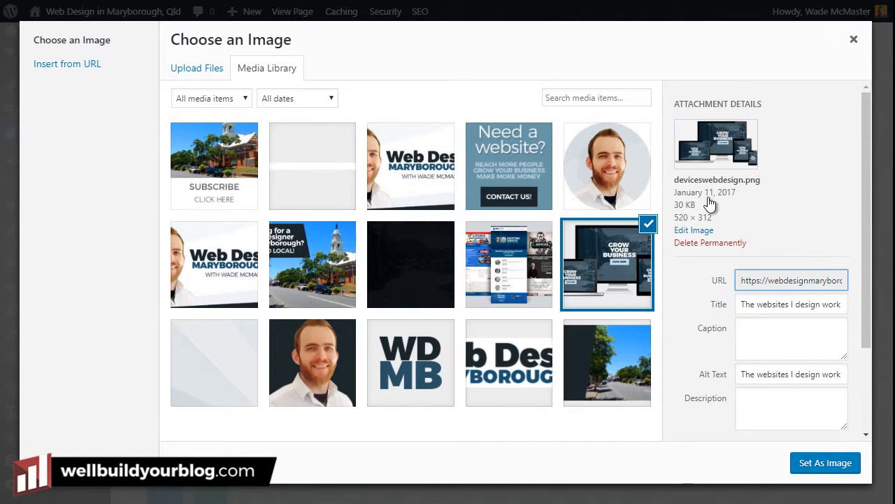
{"action": "left_click", "coordinate": [854, 39]}
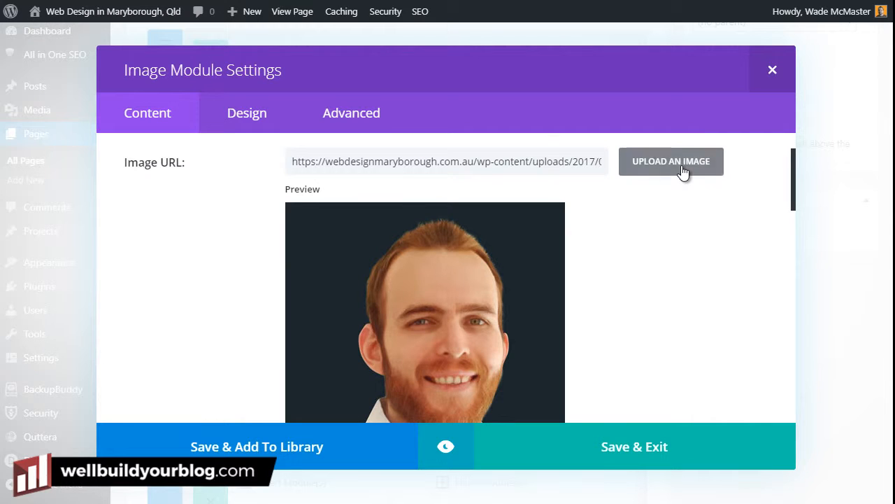
Look at the Image module's media library again, leave it without choosing an image, and save and exit the module.
{"action": "left_click", "coordinate": [675, 161]}
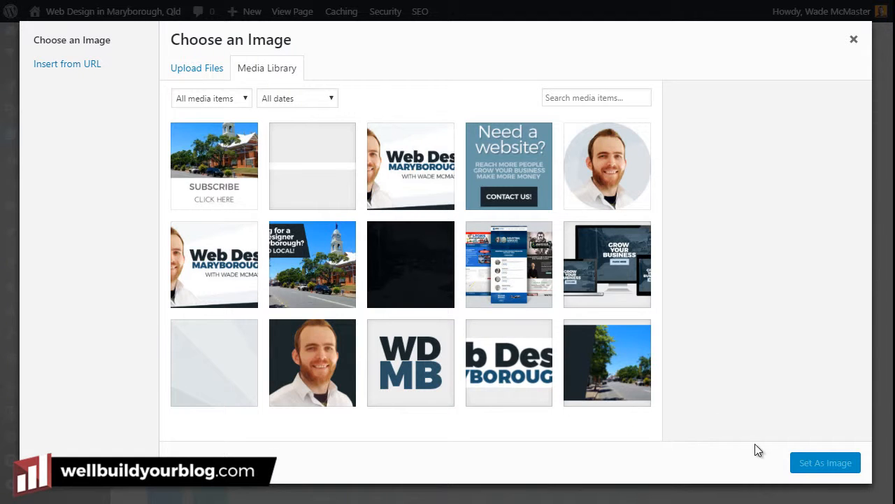
{"action": "left_click", "coordinate": [854, 39]}
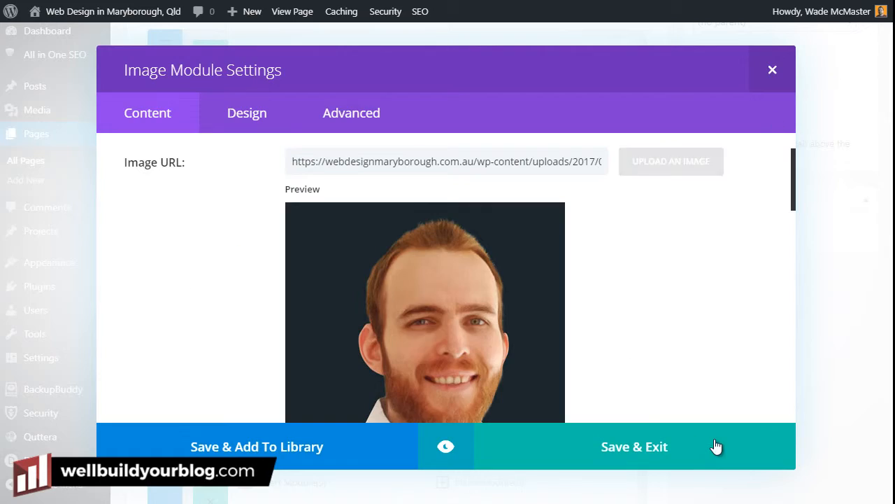
{"action": "left_click", "coordinate": [716, 443]}
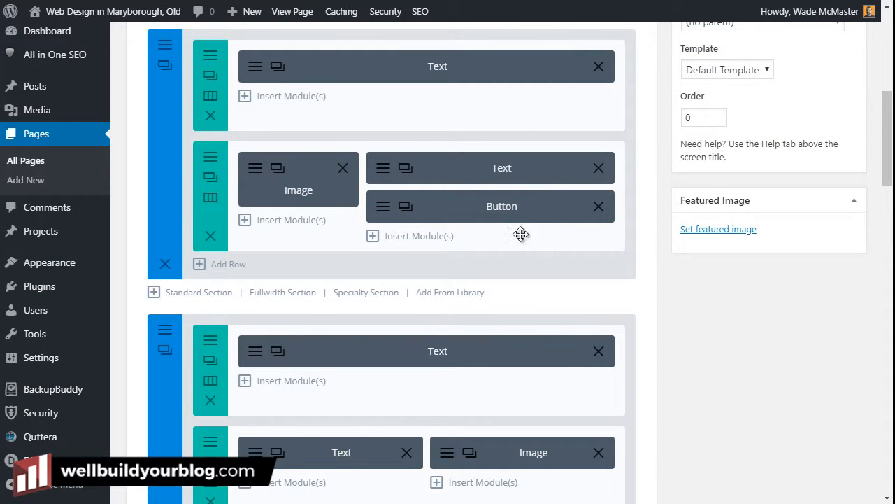
Review the second standard section's Button module, checking its button text, URL, link-opening option and admin label, and save and exit the module.
{"action": "scroll", "coordinate": [364, 350], "scroll_direction": "down", "scroll_amount": 2}
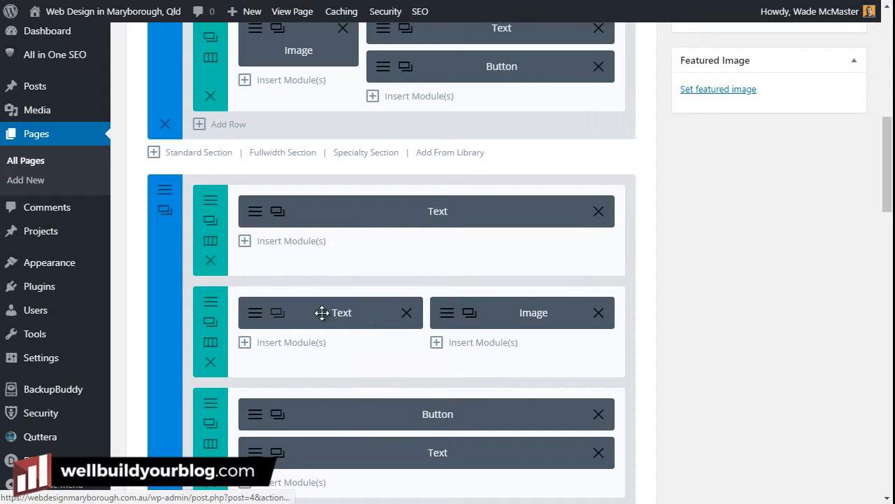
{"action": "scroll", "coordinate": [394, 445], "scroll_direction": "down", "scroll_amount": 2}
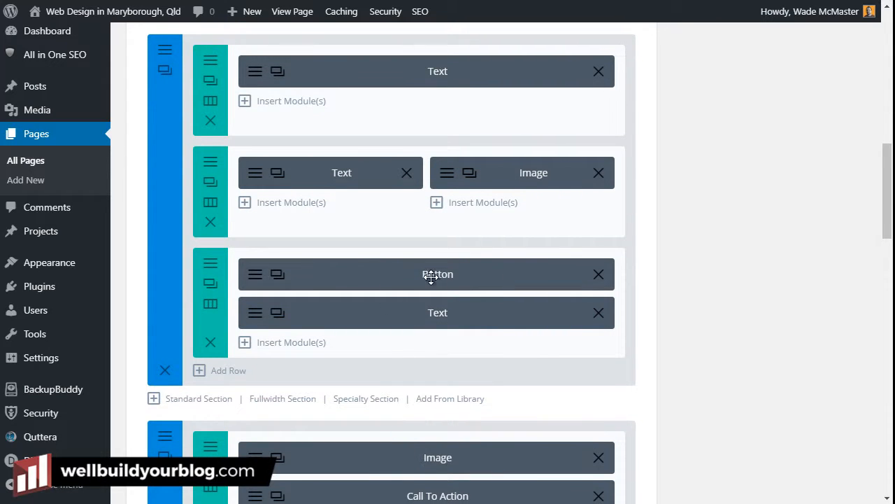
{"action": "left_click", "coordinate": [256, 275]}
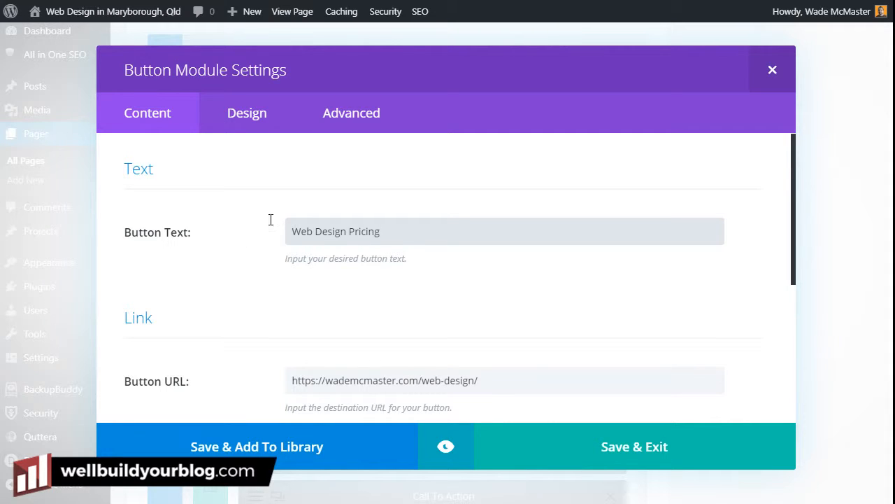
{"action": "left_click_drag", "start_coordinate": [338, 232], "coordinate": [290, 232]}
{"action": "left_click", "coordinate": [380, 232]}
{"action": "scroll", "coordinate": [394, 232], "scroll_direction": "down", "scroll_amount": 2}
{"action": "left_click_drag", "start_coordinate": [489, 240], "coordinate": [470, 231]}
{"action": "scroll", "coordinate": [469, 231], "scroll_direction": "down", "scroll_amount": 2}
{"action": "scroll", "coordinate": [450, 222], "scroll_direction": "up", "scroll_amount": 1}
{"action": "scroll", "coordinate": [449, 228], "scroll_direction": "down", "scroll_amount": 1}
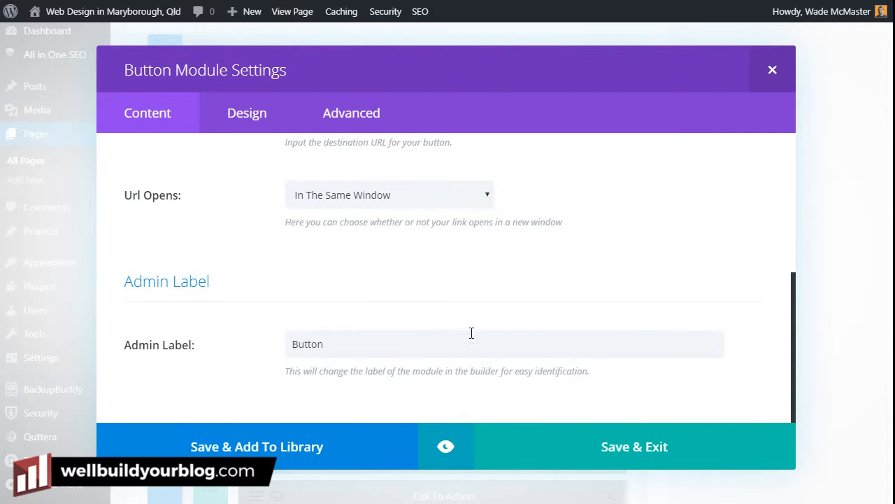
{"action": "scroll", "coordinate": [472, 333], "scroll_direction": "up", "scroll_amount": 3}
{"action": "scroll", "coordinate": [384, 318], "scroll_direction": "up", "scroll_amount": 1}
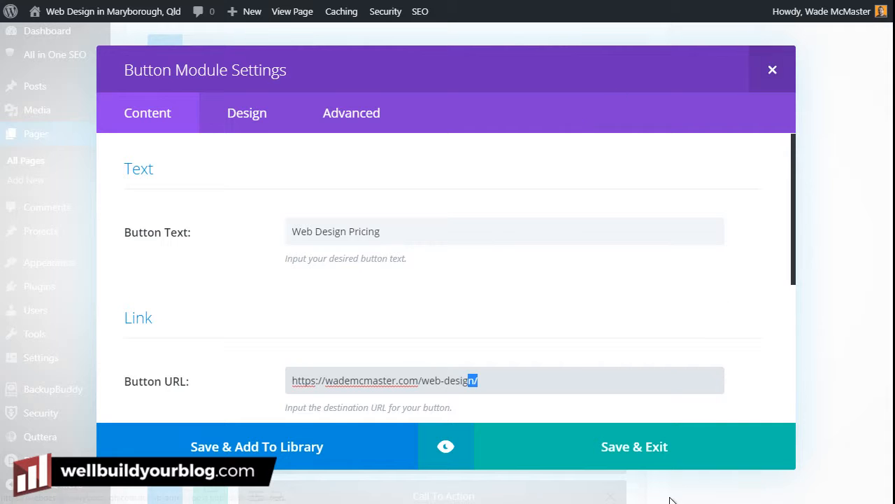
{"action": "left_click", "coordinate": [621, 452]}
Update the published home page with the module edits.
{"action": "scroll", "coordinate": [501, 334], "scroll_direction": "down", "scroll_amount": 3}
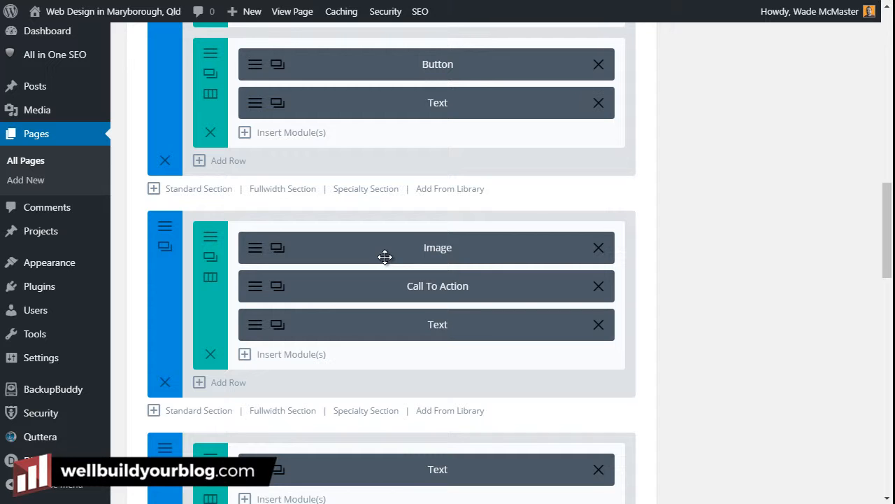
{"action": "scroll", "coordinate": [553, 362], "scroll_direction": "up", "scroll_amount": 10}
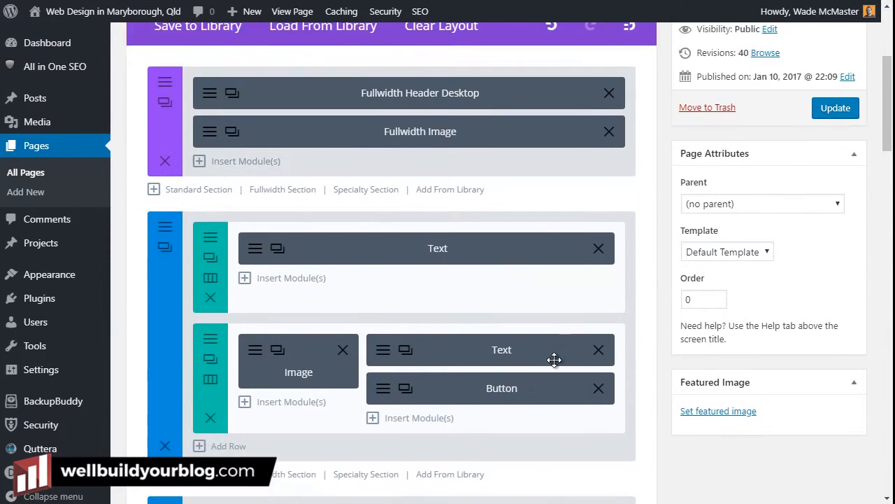
{"action": "scroll", "coordinate": [554, 359], "scroll_direction": "up", "scroll_amount": 3}
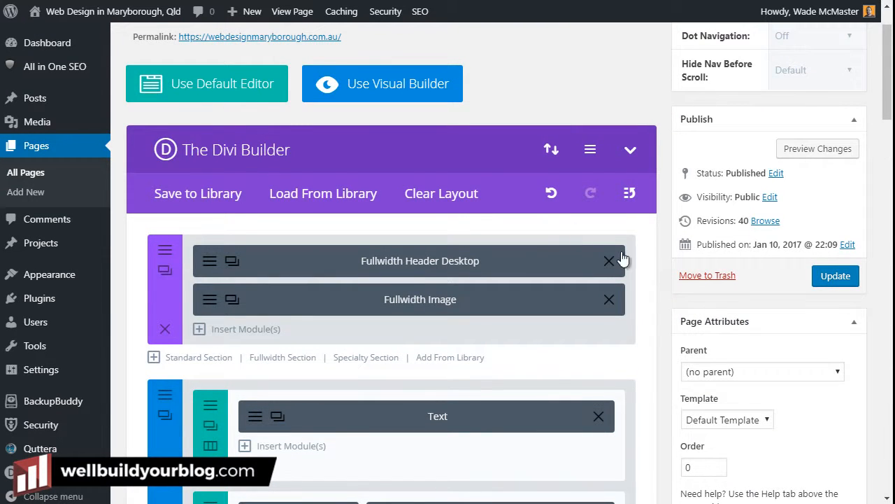
{"action": "left_click", "coordinate": [858, 278]}
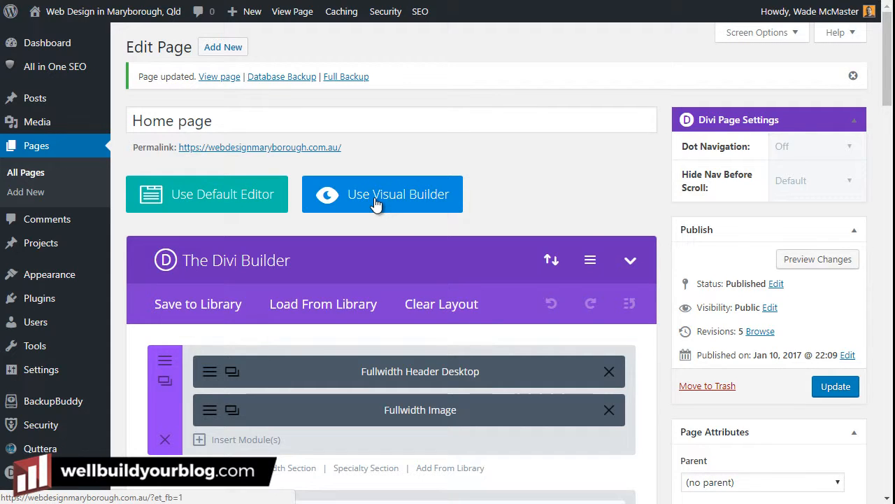
View the live home page and enable the Visual Builder on it.
{"action": "left_click", "coordinate": [306, 14]}
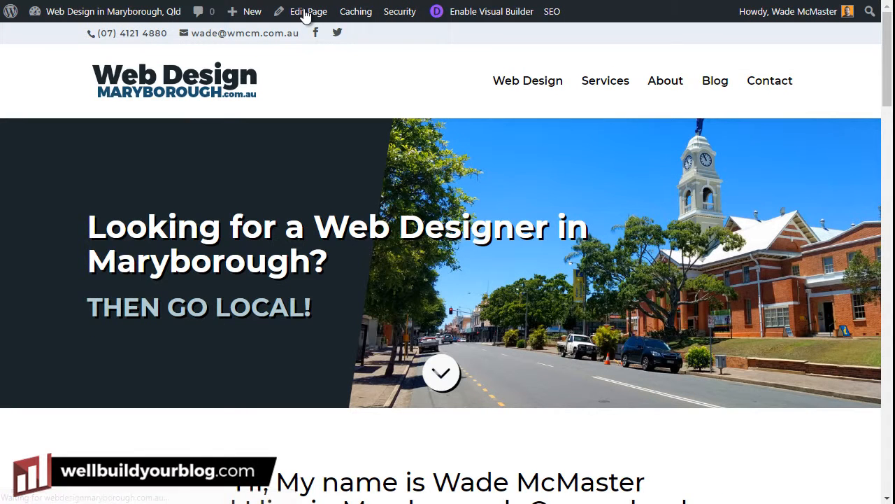
{"action": "scroll", "coordinate": [481, 264], "scroll_direction": "down", "scroll_amount": 1}
{"action": "scroll", "coordinate": [498, 268], "scroll_direction": "up", "scroll_amount": 1}
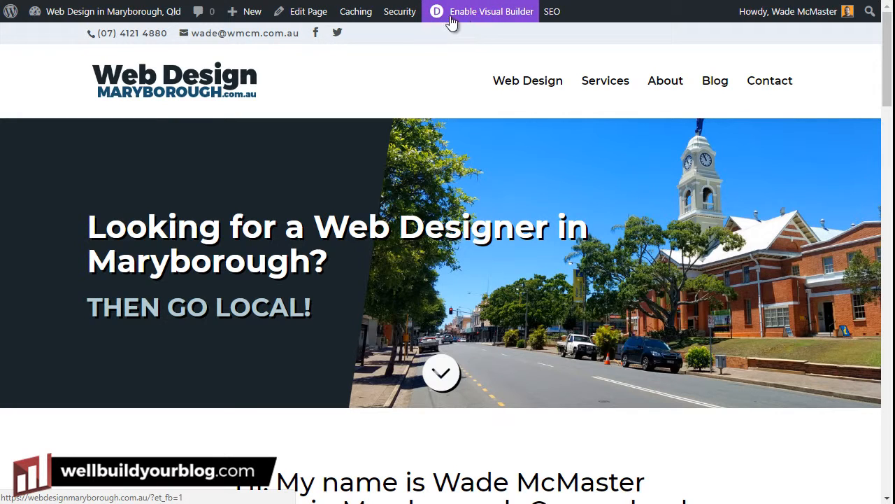
{"action": "left_click", "coordinate": [501, 22]}
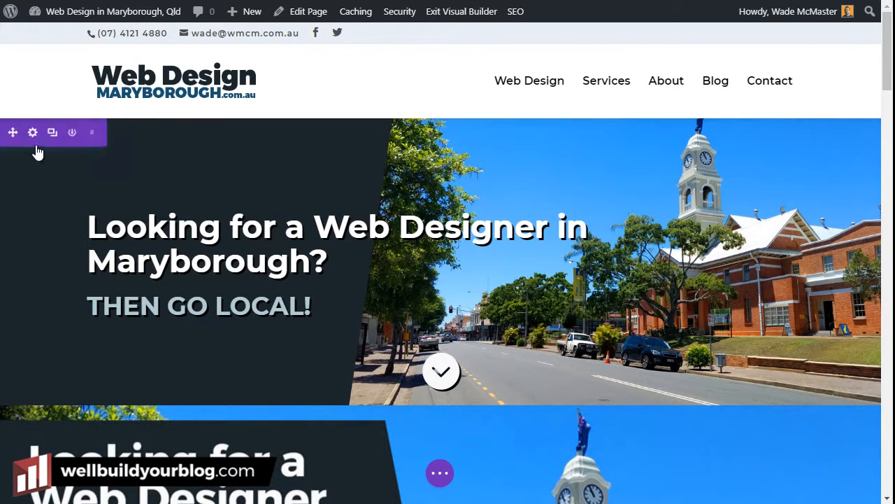
Set the Fullwidth Header module's right custom padding to 40% in its spacing options and save the module settings.
{"action": "mouse_move", "coordinate": [424, 190]}
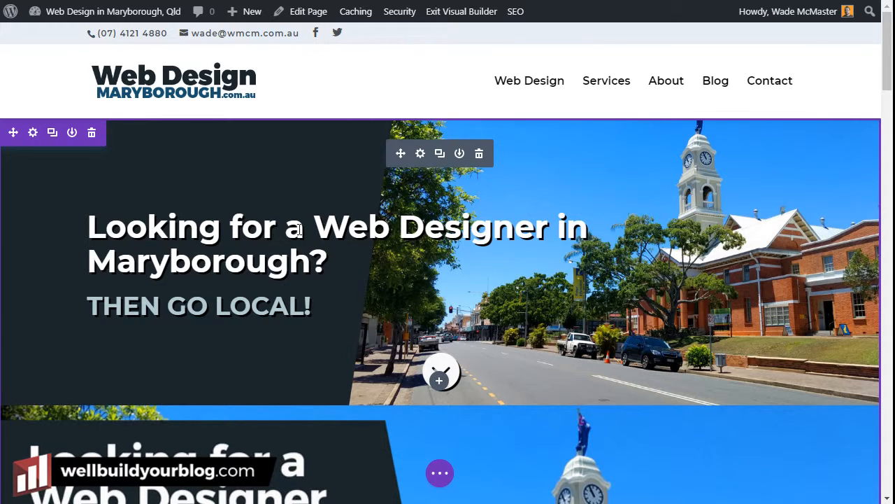
{"action": "left_click", "coordinate": [419, 155]}
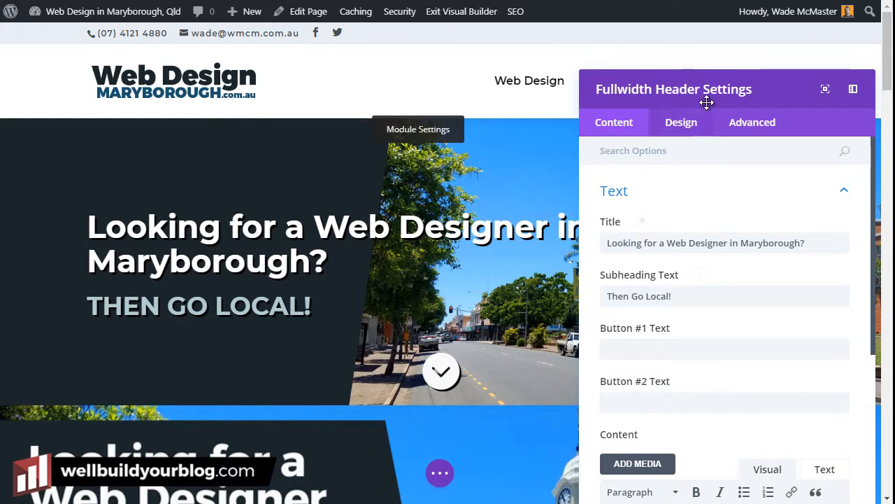
{"action": "scroll", "coordinate": [726, 268], "scroll_direction": "down", "scroll_amount": 5}
{"action": "scroll", "coordinate": [733, 271], "scroll_direction": "up", "scroll_amount": 5}
{"action": "left_click", "coordinate": [689, 122]}
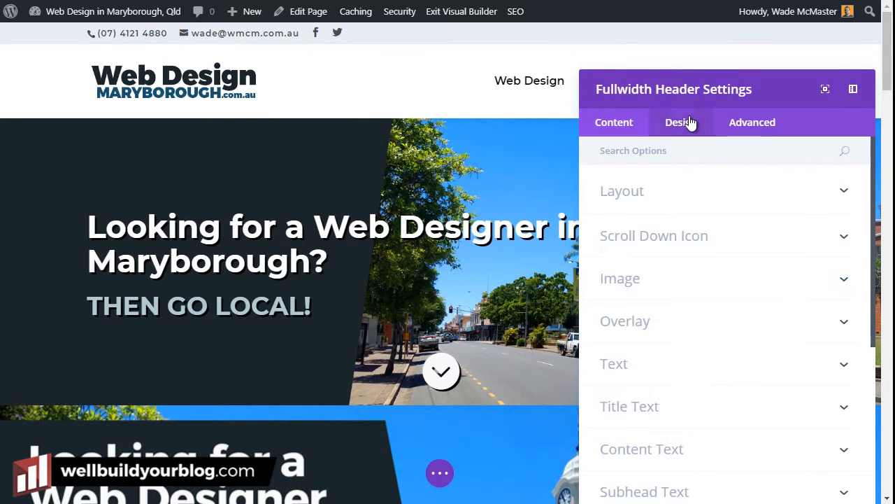
{"action": "scroll", "coordinate": [749, 348], "scroll_direction": "down", "scroll_amount": 5}
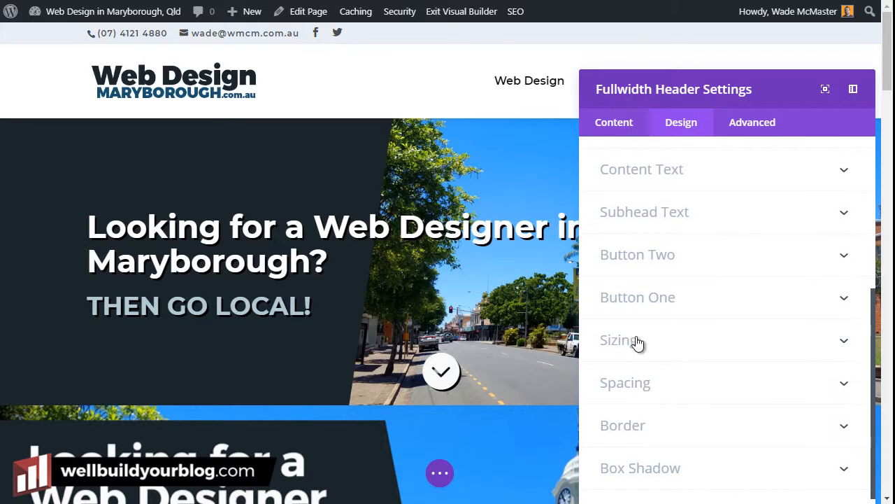
{"action": "left_click", "coordinate": [735, 383]}
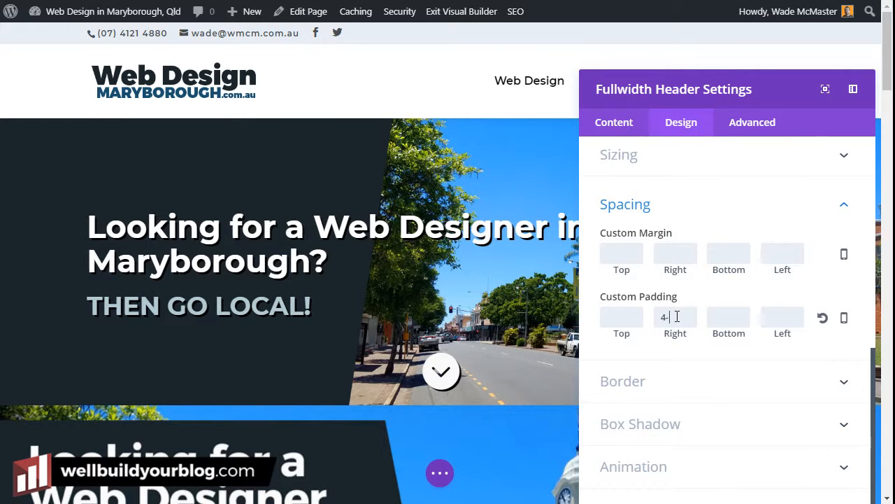
{"action": "type", "text": "40"}
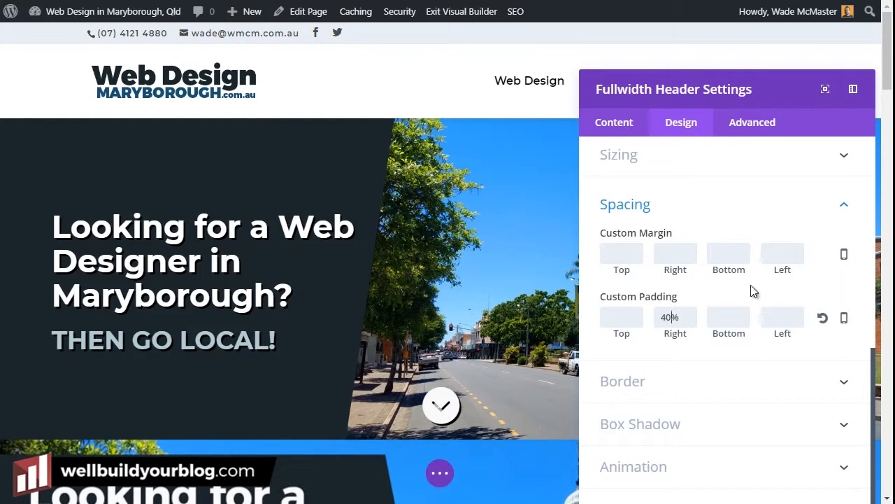
{"action": "left_click_drag", "start_coordinate": [743, 86], "coordinate": [723, 40]}
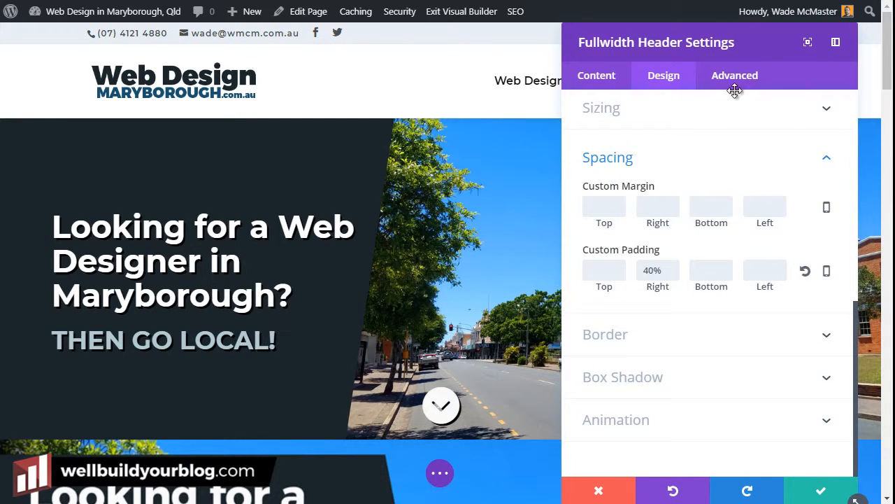
{"action": "left_click", "coordinate": [823, 493]}
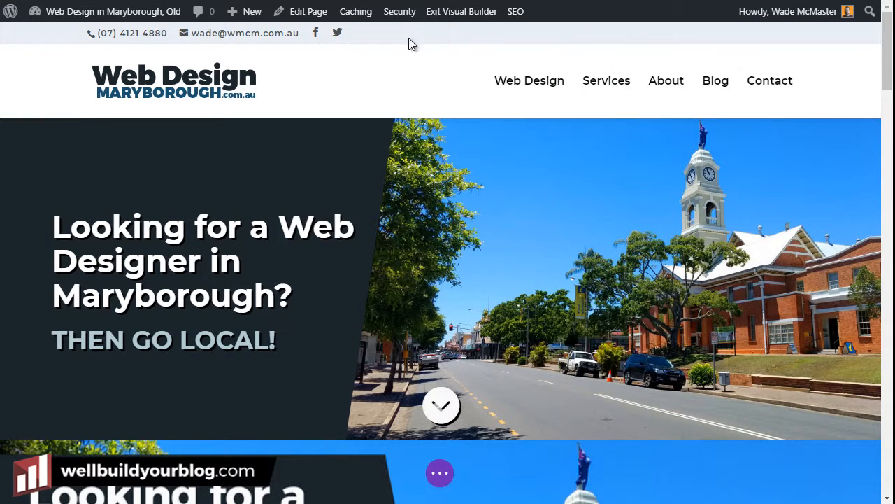
Review the content options of the introduction heading's Text module and close its settings without saving.
{"action": "scroll", "coordinate": [389, 268], "scroll_direction": "down", "scroll_amount": 3}
{"action": "scroll", "coordinate": [389, 267], "scroll_direction": "down", "scroll_amount": 10}
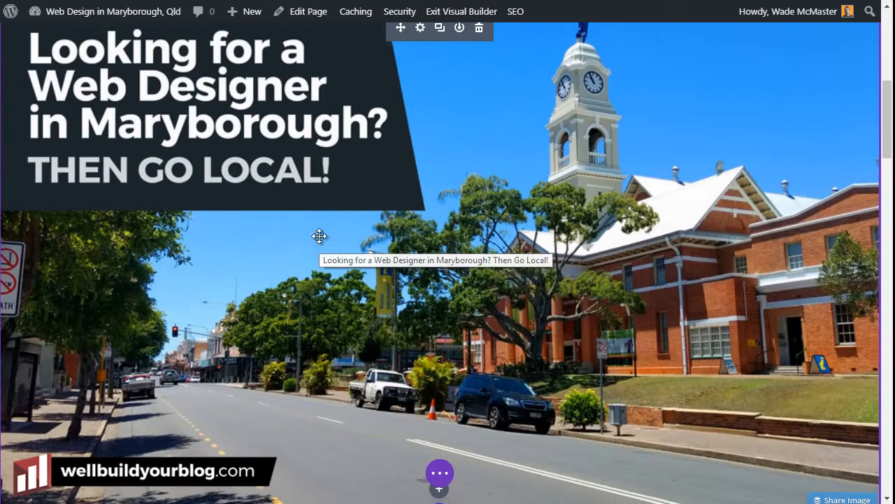
{"action": "scroll", "coordinate": [269, 204], "scroll_direction": "down", "scroll_amount": 2}
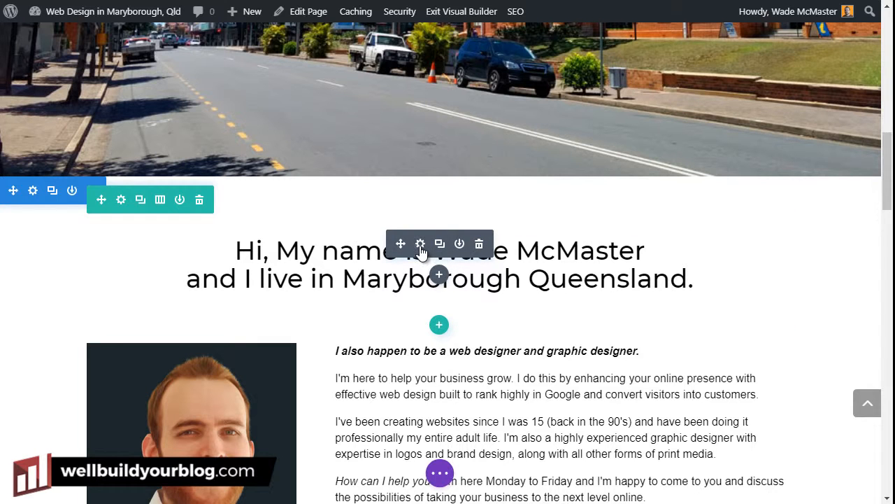
{"action": "left_click", "coordinate": [421, 244]}
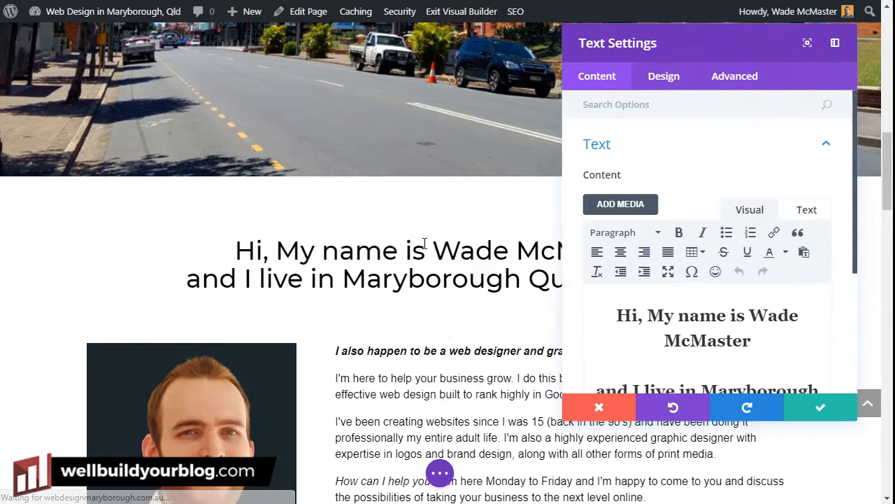
{"action": "scroll", "coordinate": [698, 324], "scroll_direction": "down", "scroll_amount": 1}
{"action": "scroll", "coordinate": [697, 329], "scroll_direction": "down", "scroll_amount": 1}
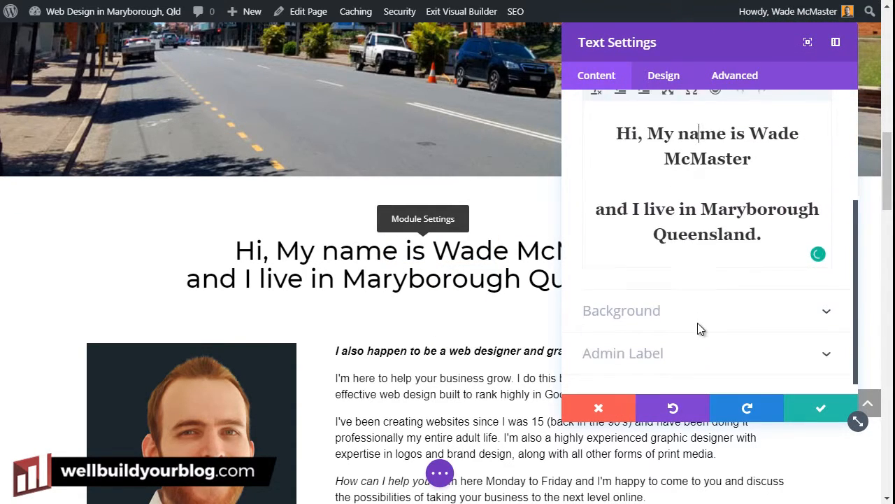
{"action": "left_click", "coordinate": [599, 409]}
Edit the introduction heading inline, replacing "Queensland" with "Qld" and making the person's full name bold.
{"action": "left_click_drag", "start_coordinate": [689, 278], "coordinate": [549, 274]}
{"action": "type", "text": "ld"}
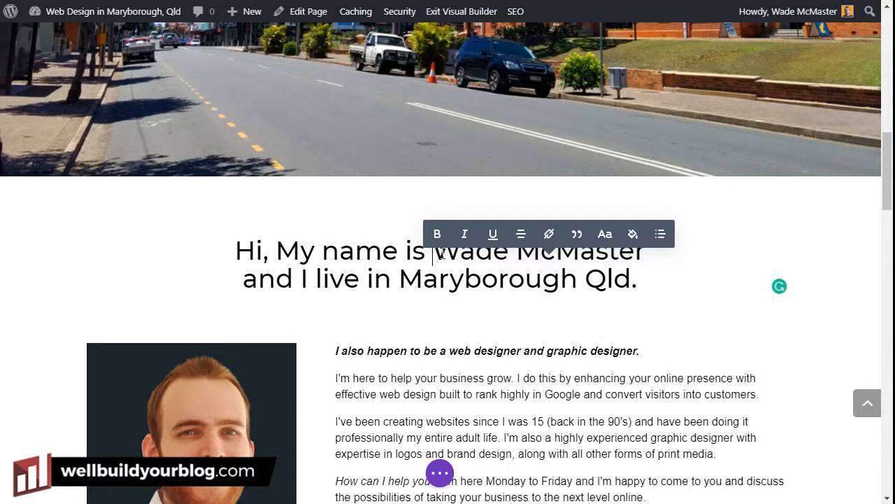
{"action": "left_click_drag", "start_coordinate": [441, 254], "coordinate": [645, 253]}
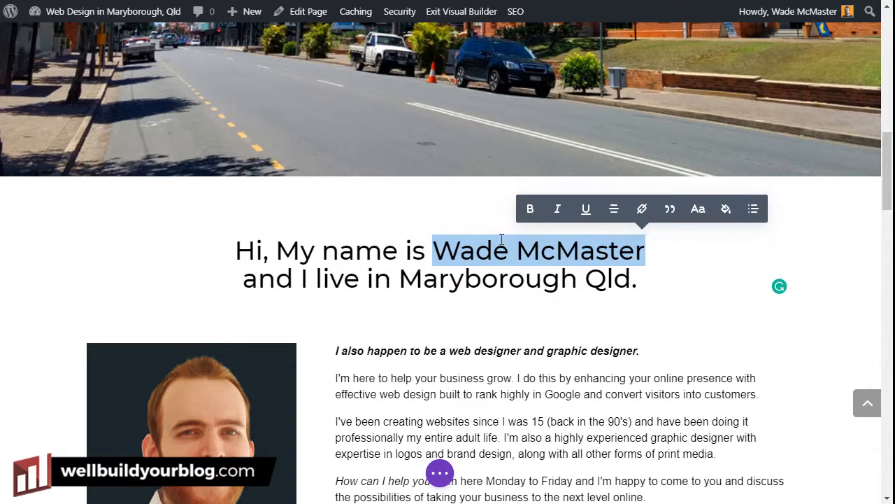
{"action": "left_click", "coordinate": [531, 210]}
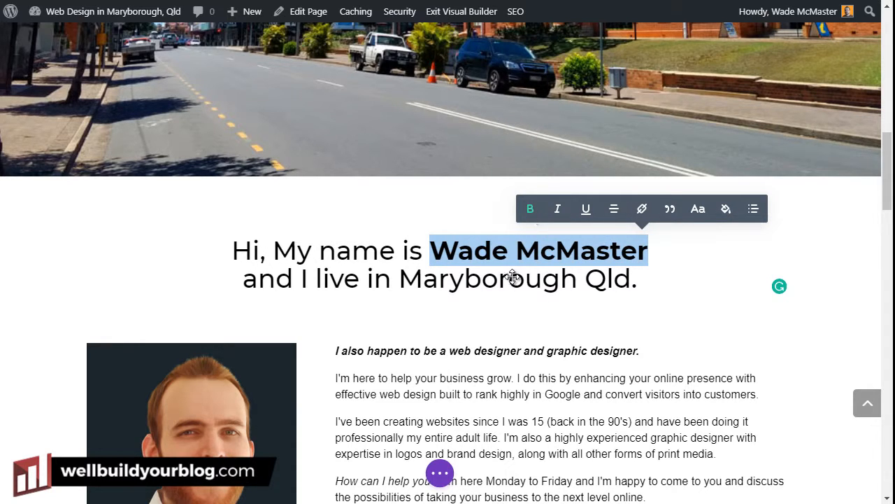
{"action": "left_click", "coordinate": [543, 279]}
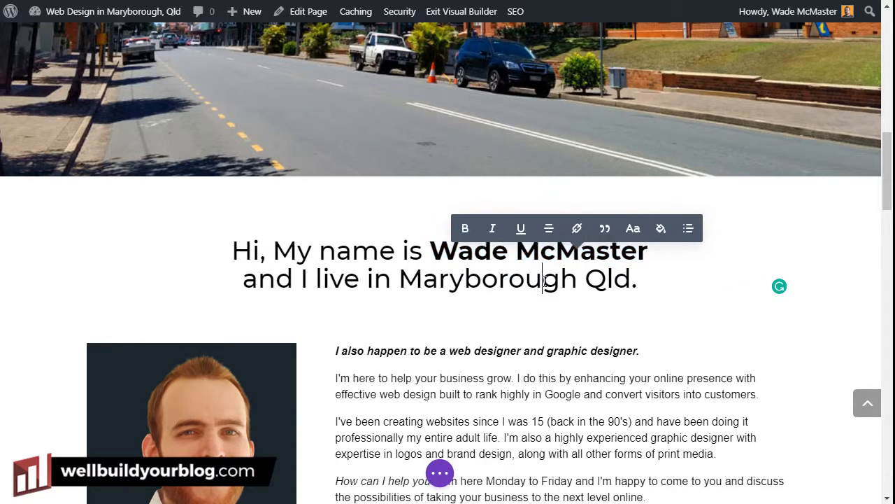
Save the current page layout to the Divi Library with the template name "Home April 2018".
{"action": "left_click", "coordinate": [441, 470]}
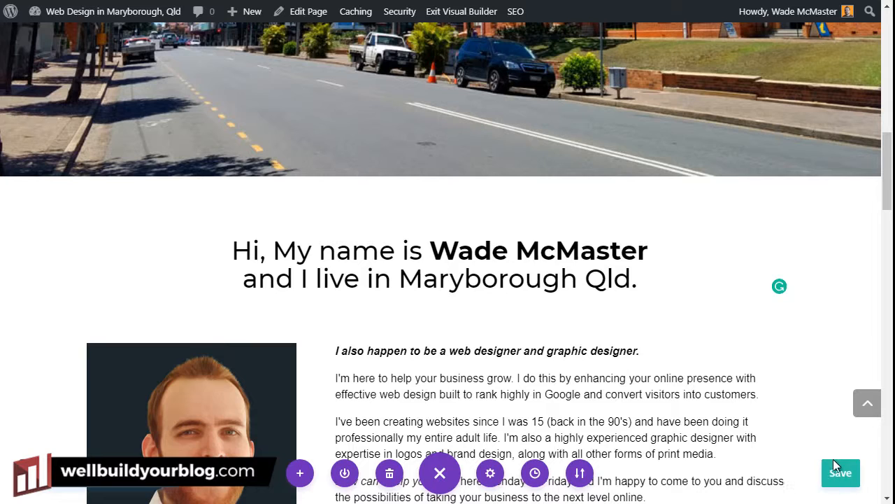
{"action": "left_click", "coordinate": [346, 473]}
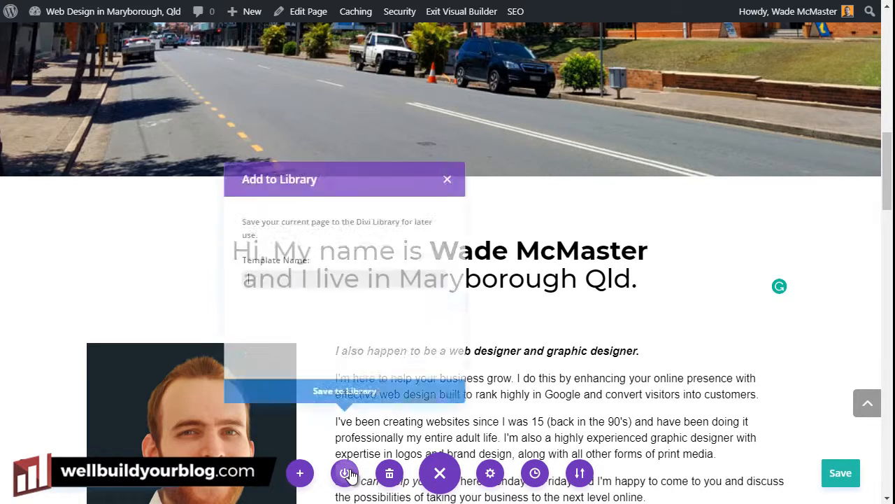
{"action": "left_click", "coordinate": [276, 293]}
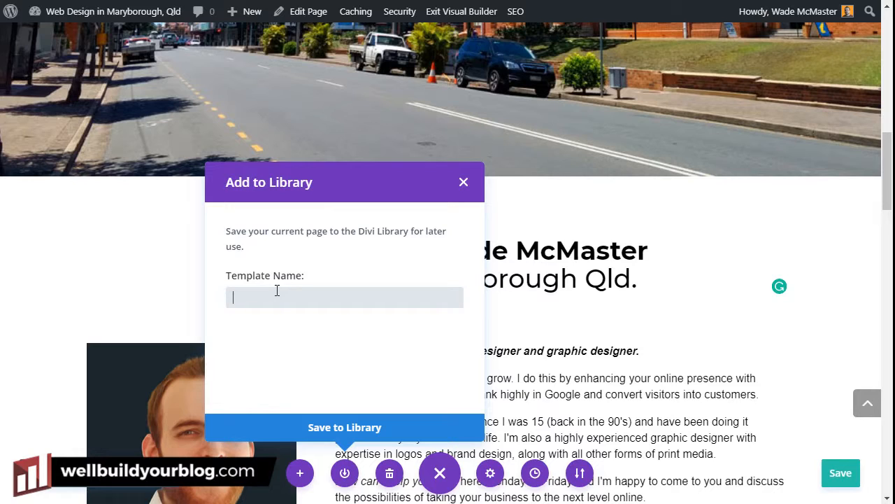
{"action": "type", "text": "Home April 2018"}
{"action": "left_click", "coordinate": [337, 426]}
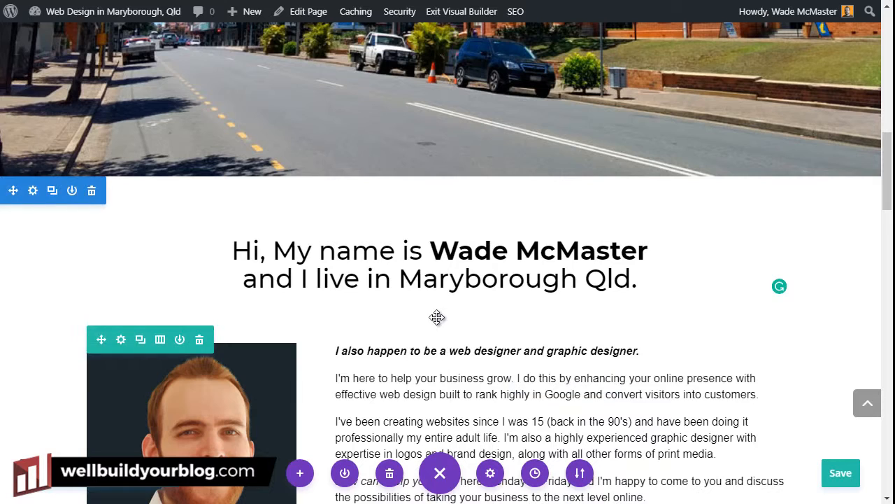
Look at the predefined and saved layouts available from the library, leave without loading one, and collapse the page options.
{"action": "left_click", "coordinate": [301, 474]}
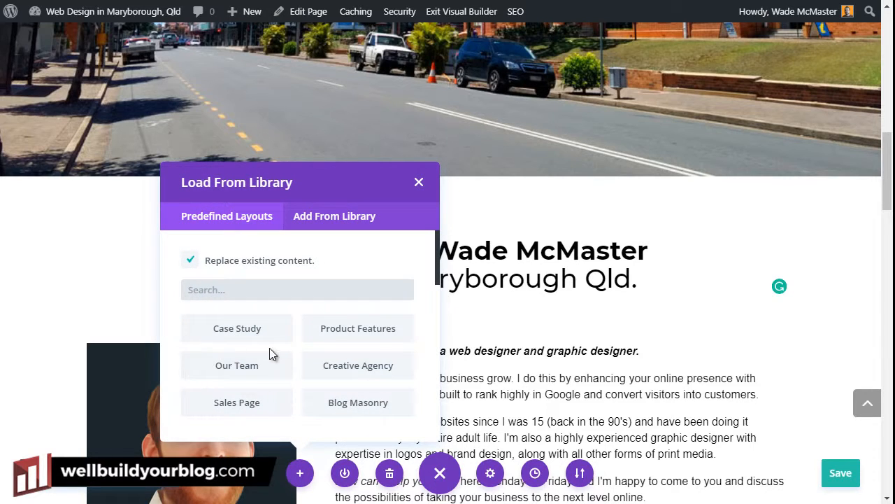
{"action": "left_click", "coordinate": [337, 220]}
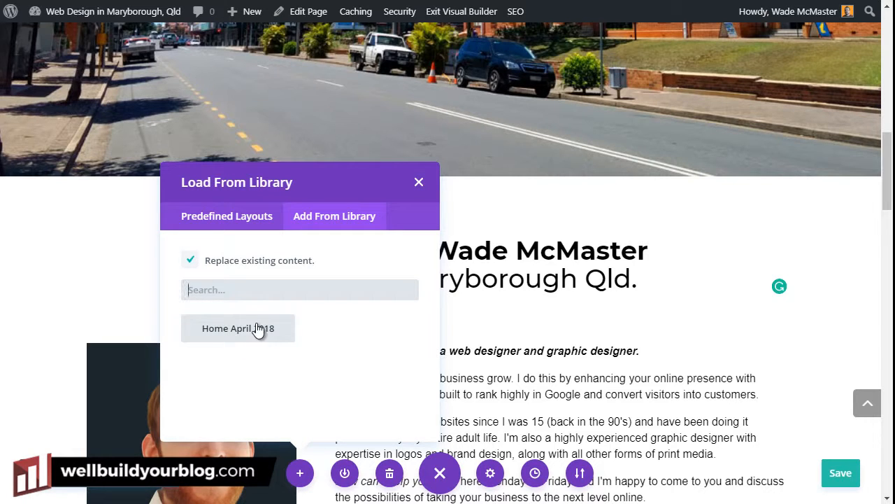
{"action": "left_click", "coordinate": [237, 337]}
{"action": "left_click", "coordinate": [419, 182]}
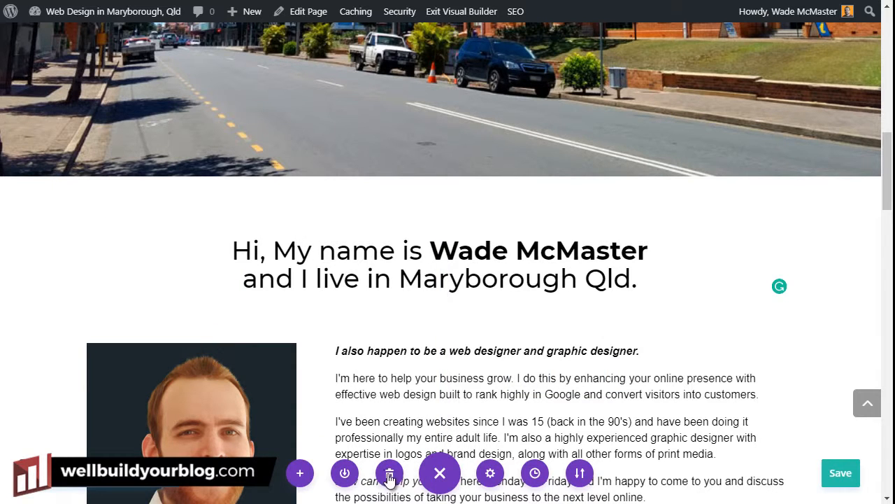
{"action": "left_click", "coordinate": [439, 480]}
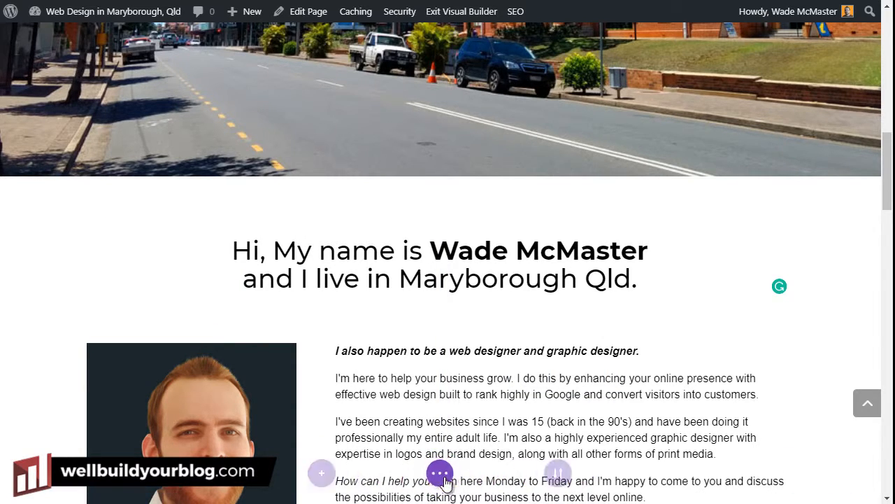
Remove the italic formatting from "How can I help you?" in the introduction text.
{"action": "scroll", "coordinate": [516, 312], "scroll_direction": "down", "scroll_amount": 3}
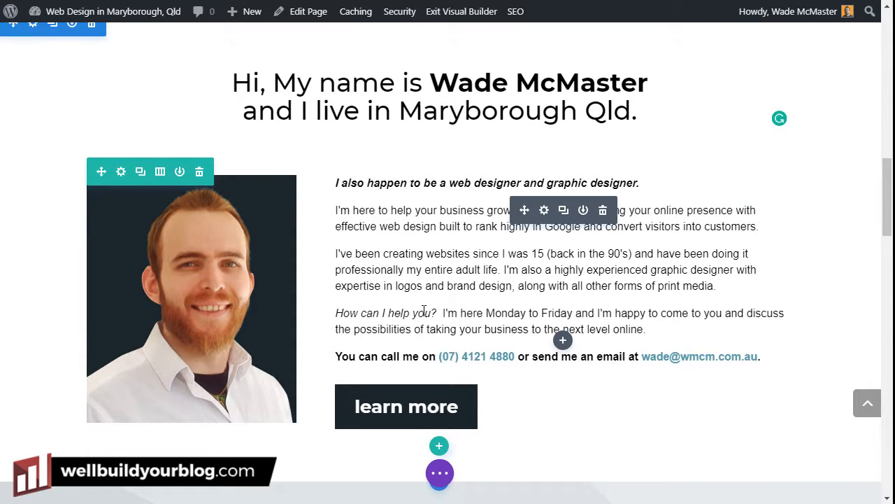
{"action": "left_click_drag", "start_coordinate": [432, 312], "coordinate": [363, 312]}
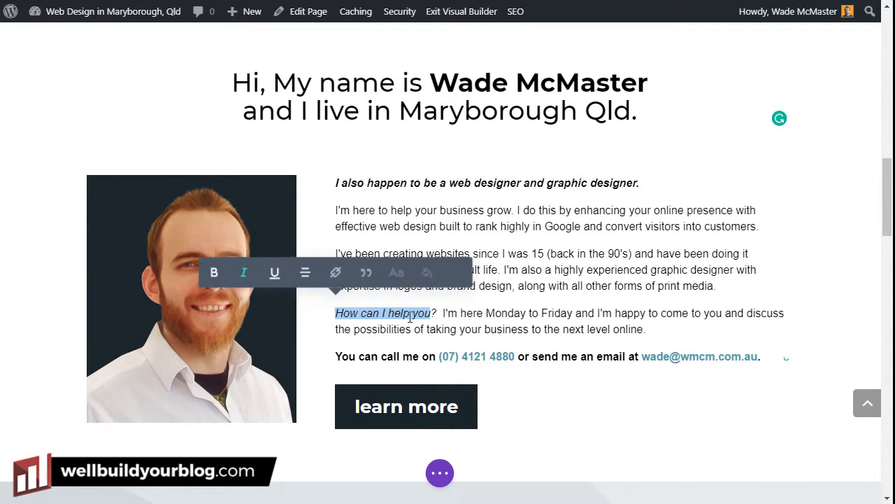
{"action": "left_click_drag", "start_coordinate": [438, 315], "coordinate": [337, 315]}
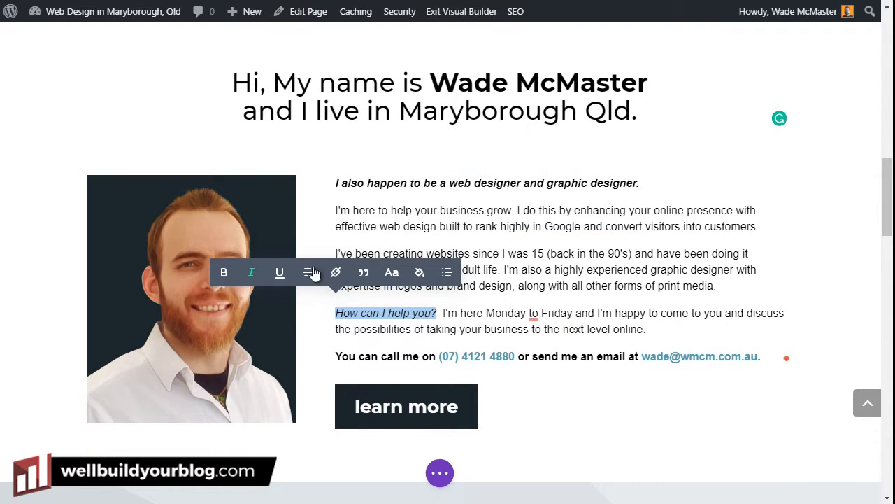
{"action": "left_click", "coordinate": [252, 272]}
{"action": "left_click", "coordinate": [572, 314]}
Replace the introduction section's portrait with the circular portrait from the media library and save the Image module.
{"action": "mouse_move", "coordinate": [150, 207]}
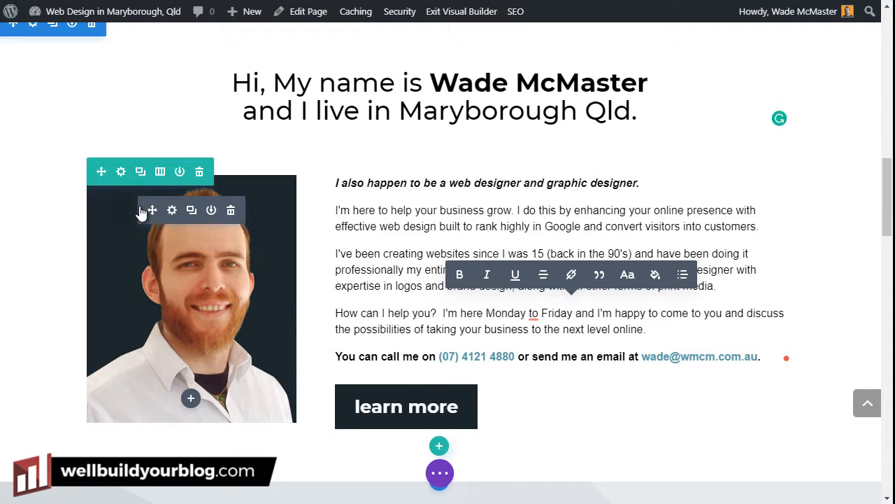
{"action": "left_click", "coordinate": [173, 210]}
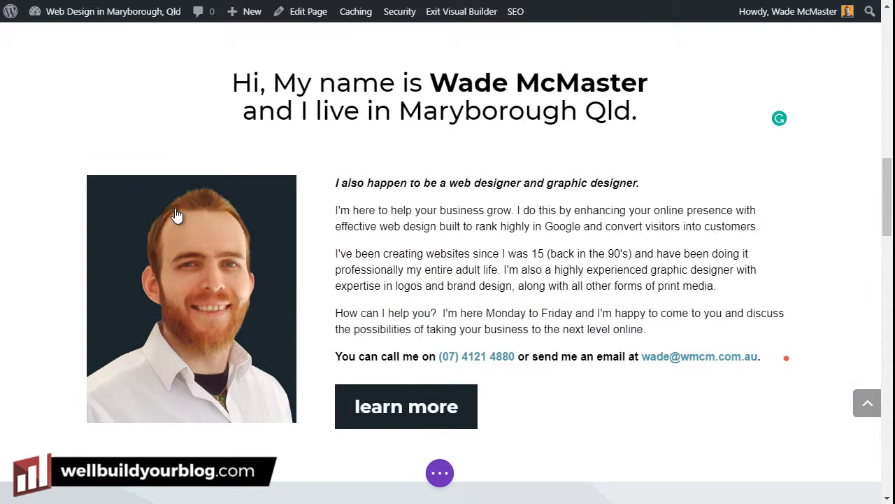
{"action": "left_click", "coordinate": [602, 408]}
{"action": "left_click", "coordinate": [221, 274]}
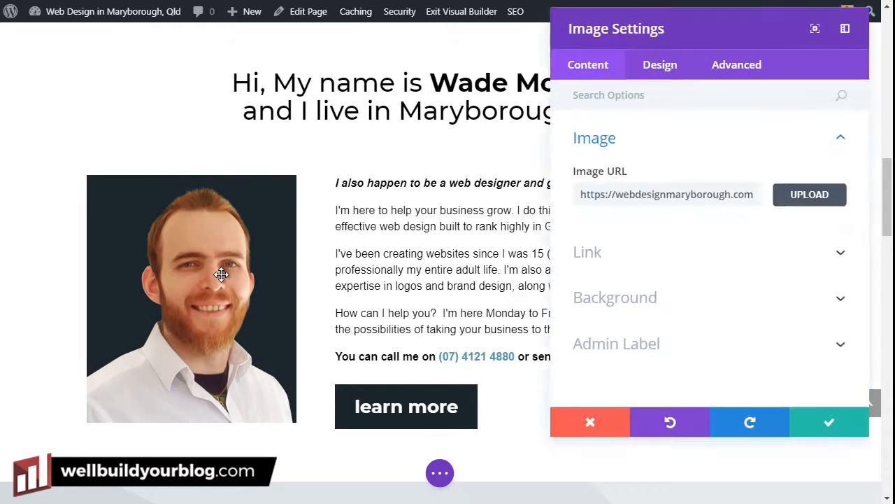
{"action": "left_click", "coordinate": [813, 203]}
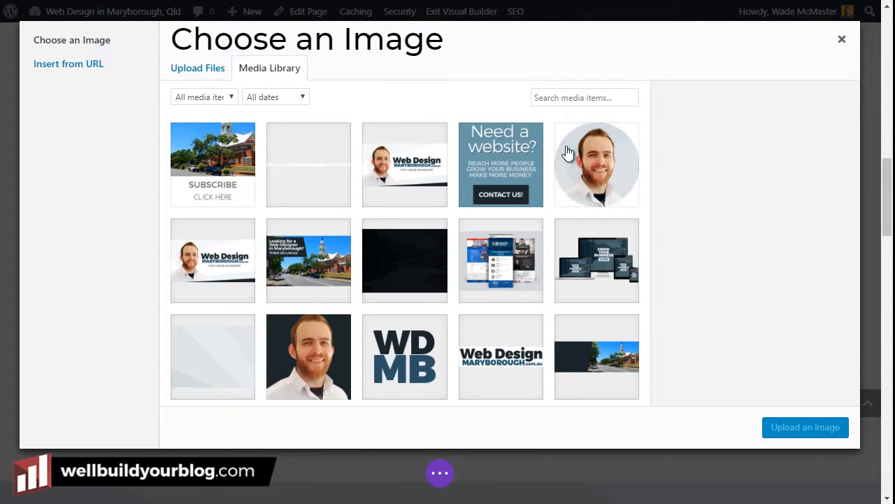
{"action": "left_click", "coordinate": [593, 183]}
{"action": "left_click", "coordinate": [783, 429]}
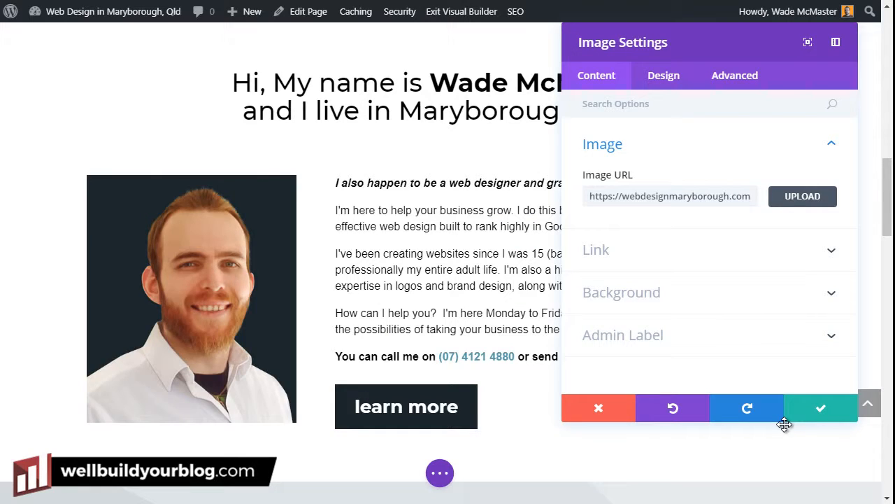
{"action": "left_click", "coordinate": [810, 413]}
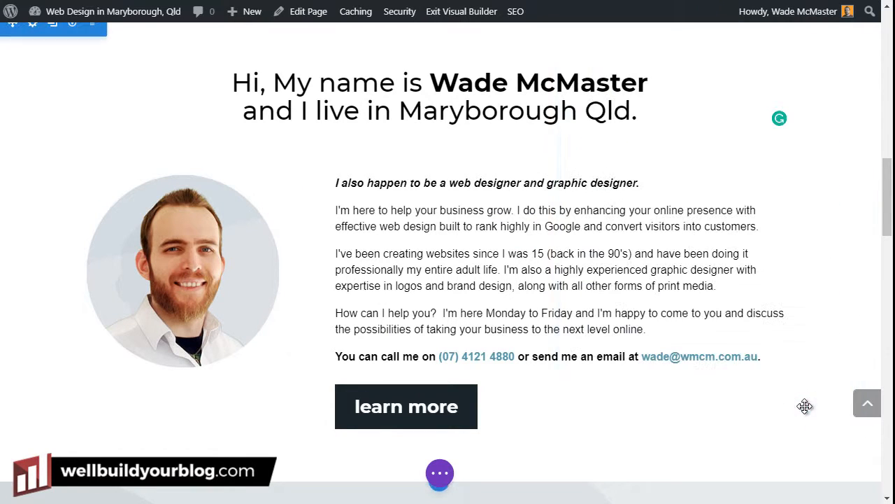
Replace the introduction section's circular portrait with the rectangular dark-background portrait from the media library and save the Image module.
{"action": "left_click", "coordinate": [254, 302]}
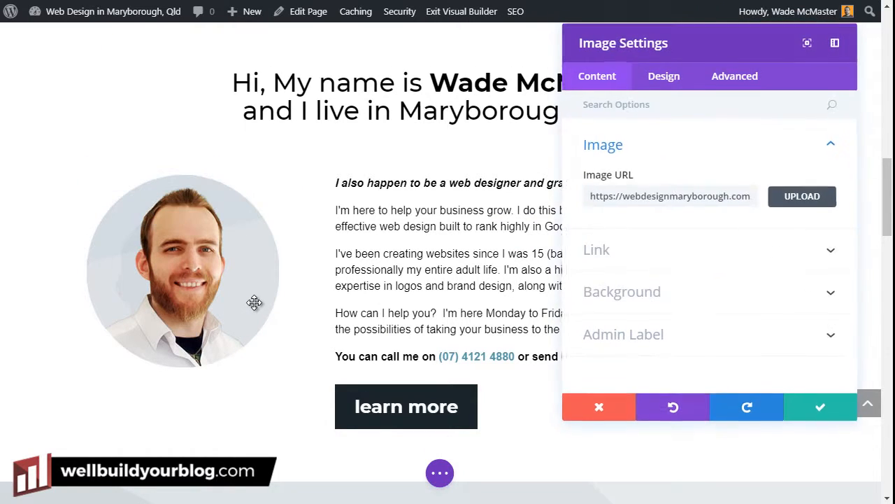
{"action": "left_click", "coordinate": [798, 198]}
{"action": "left_click", "coordinate": [355, 360]}
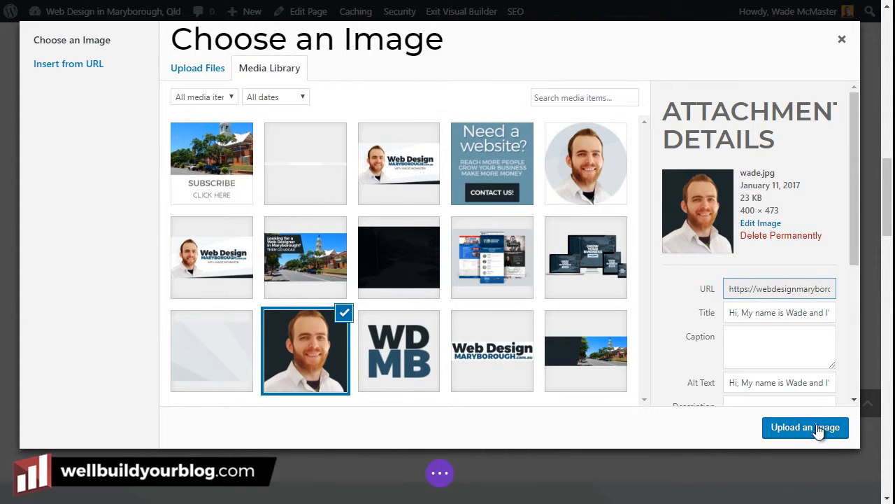
{"action": "left_click", "coordinate": [816, 426]}
{"action": "left_click", "coordinate": [821, 412]}
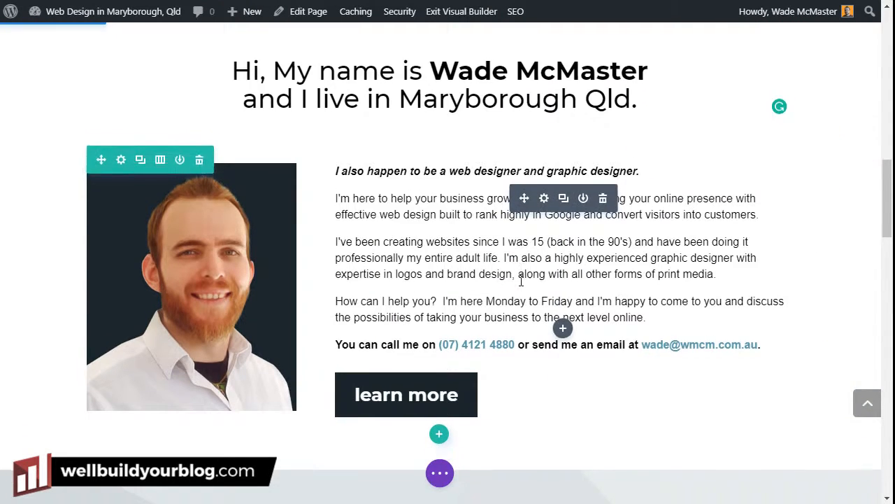
Try an exclamation mark after "learn more" in the introduction button's text, remove it and save the Button module.
{"action": "scroll", "coordinate": [427, 280], "scroll_direction": "down", "scroll_amount": 2}
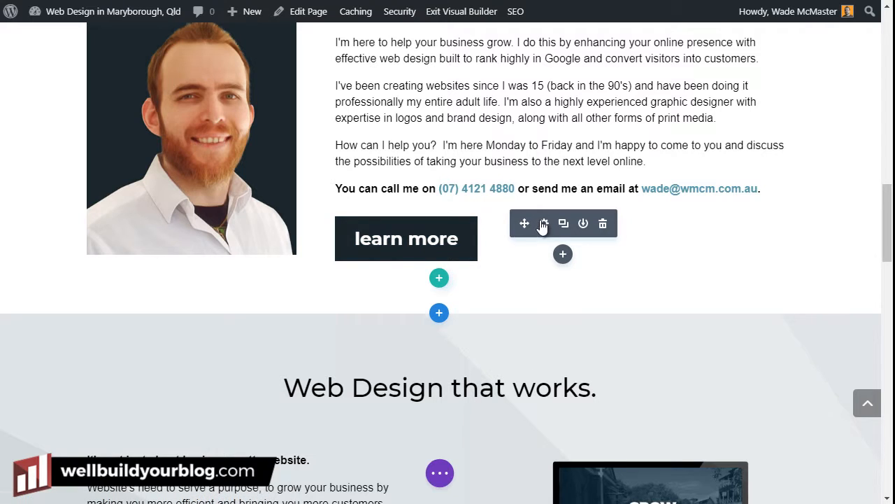
{"action": "left_click", "coordinate": [545, 224]}
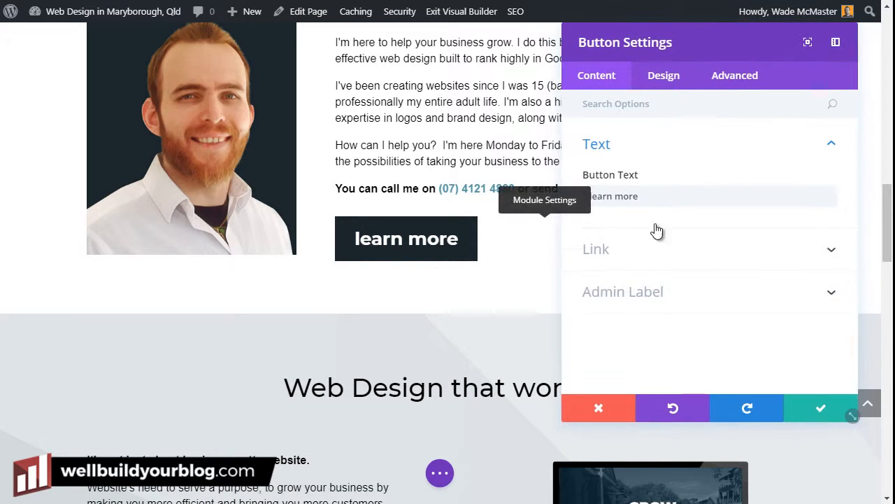
{"action": "left_click_drag", "start_coordinate": [651, 192], "coordinate": [631, 192]}
{"action": "left_click", "coordinate": [656, 196]}
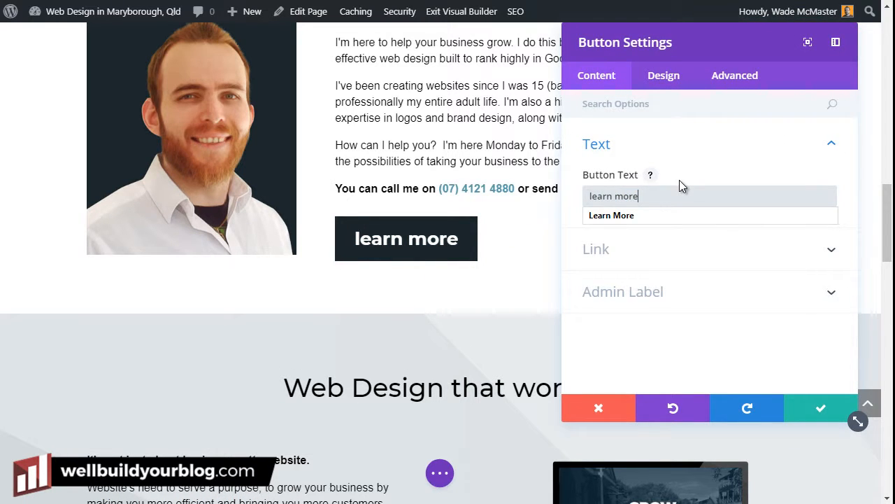
{"action": "type", "text": "!"}
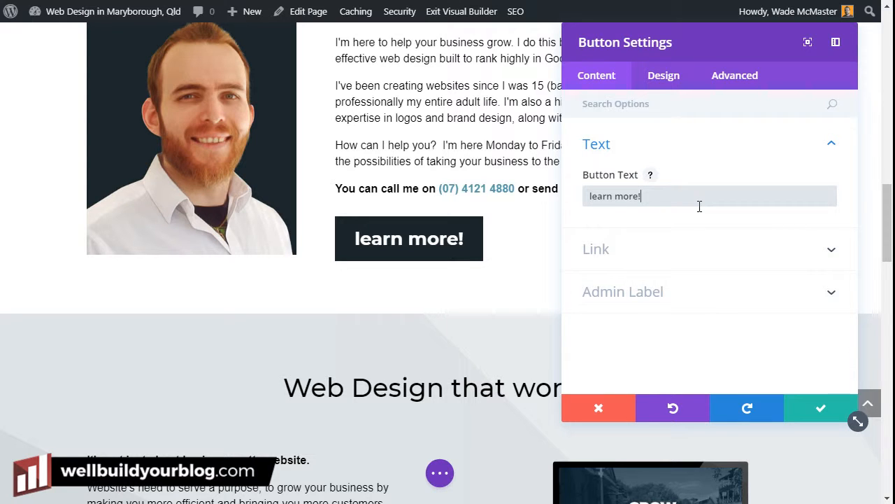
{"action": "key", "text": "BackSpace"}
{"action": "left_click", "coordinate": [823, 413]}
Replace "and" with "&" before "phones" in the Responsive bullet of the "Web Design that works." section.
{"action": "scroll", "coordinate": [463, 240], "scroll_direction": "down", "scroll_amount": 2}
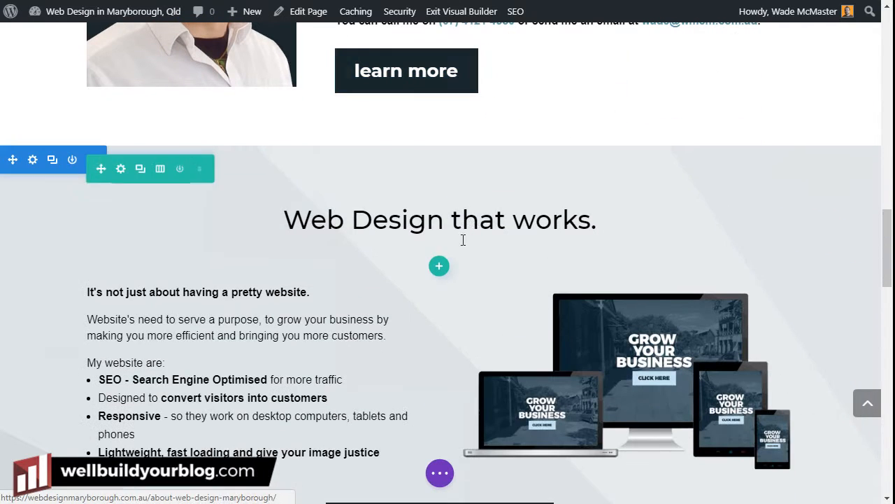
{"action": "scroll", "coordinate": [221, 373], "scroll_direction": "down", "scroll_amount": 1}
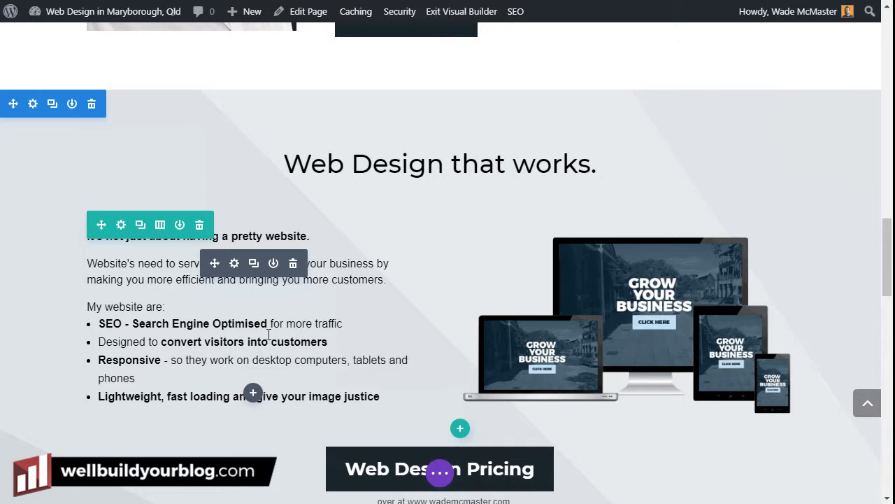
{"action": "scroll", "coordinate": [391, 329], "scroll_direction": "down", "scroll_amount": 3}
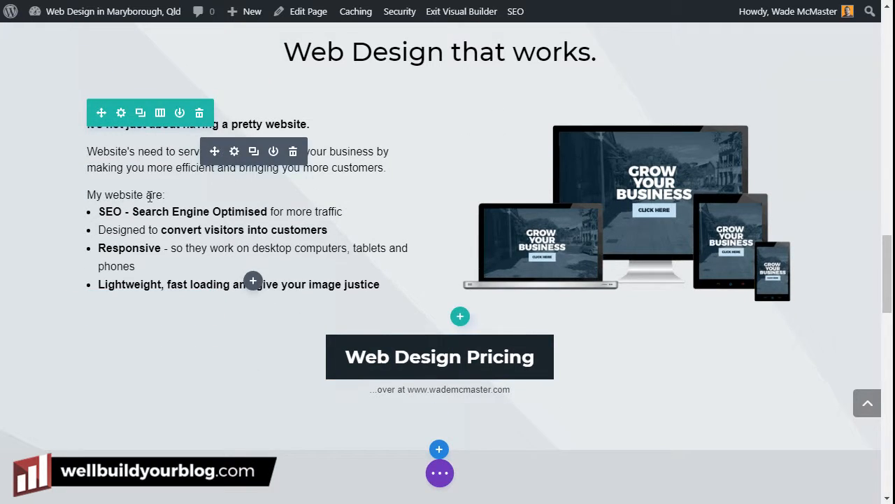
{"action": "left_click", "coordinate": [148, 167]}
{"action": "type", "text": "the"}
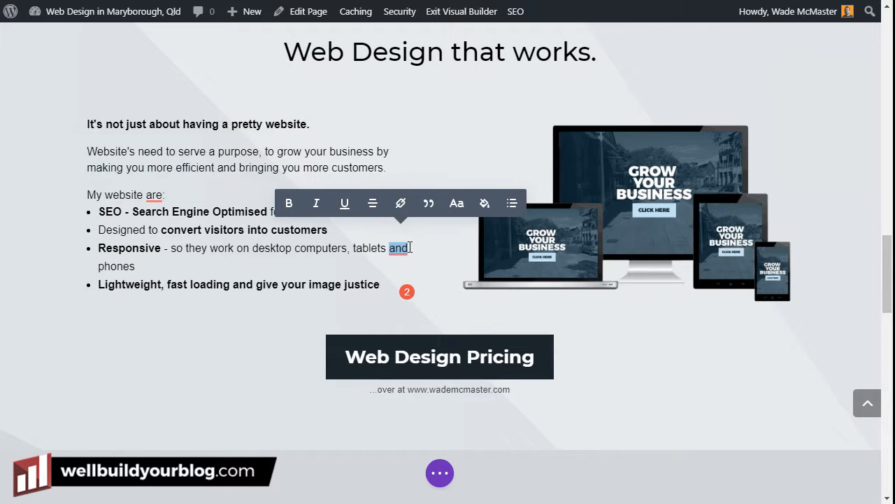
{"action": "type", "text": "&"}
{"action": "left_click", "coordinate": [309, 270]}
Try centre alignment on the "Lightweight, fast loading" bullet, restore left alignment and close the alignment options.
{"action": "left_click_drag", "start_coordinate": [309, 287], "coordinate": [248, 287]}
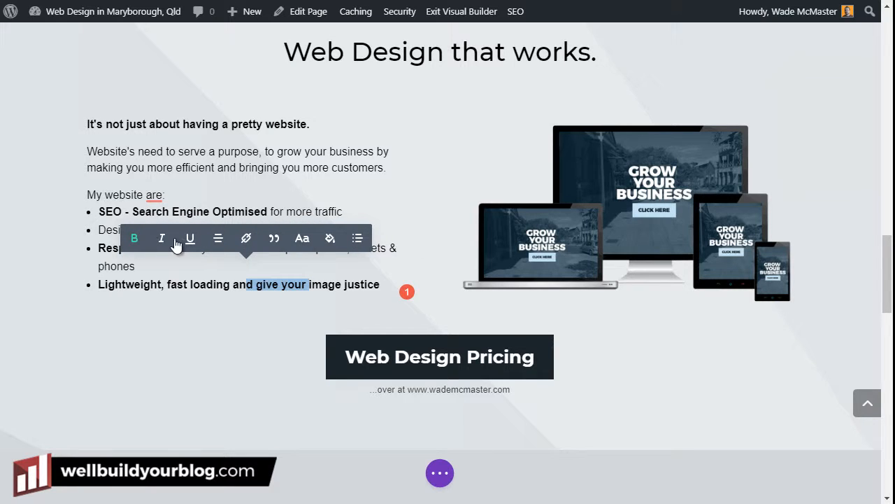
{"action": "left_click", "coordinate": [219, 240]}
{"action": "left_click", "coordinate": [220, 243]}
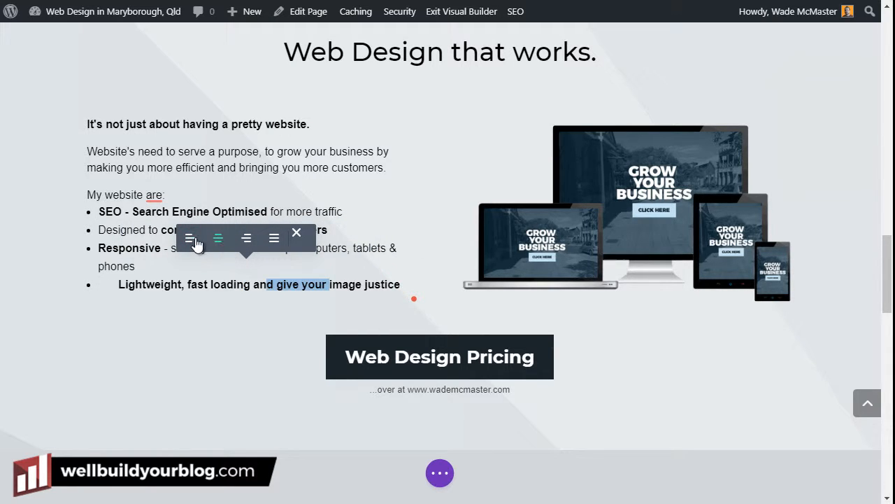
{"action": "left_click", "coordinate": [190, 239]}
{"action": "left_click", "coordinate": [233, 167]}
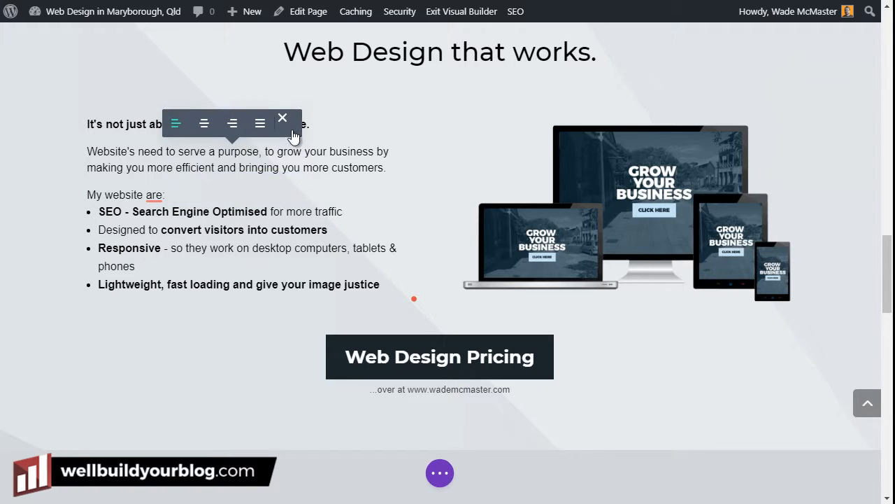
{"action": "left_click", "coordinate": [287, 119]}
{"action": "scroll", "coordinate": [335, 251], "scroll_direction": "down", "scroll_amount": 6}
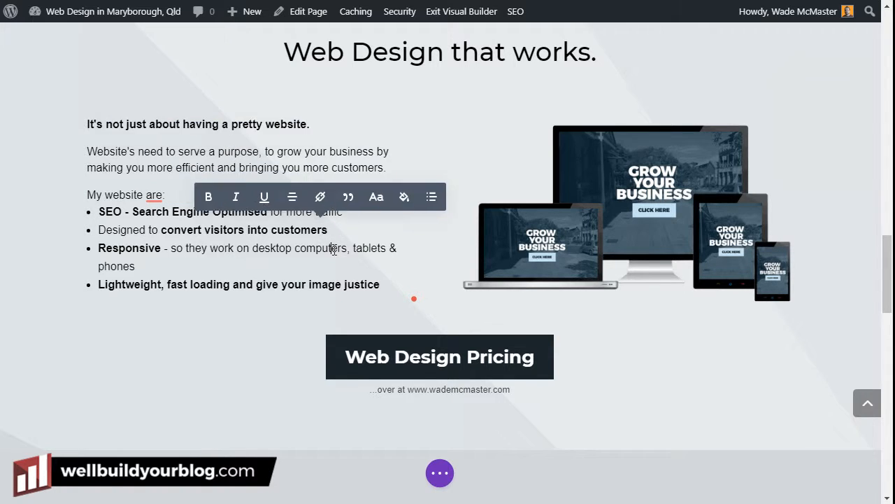
{"action": "scroll", "coordinate": [423, 373], "scroll_direction": "up", "scroll_amount": 10}
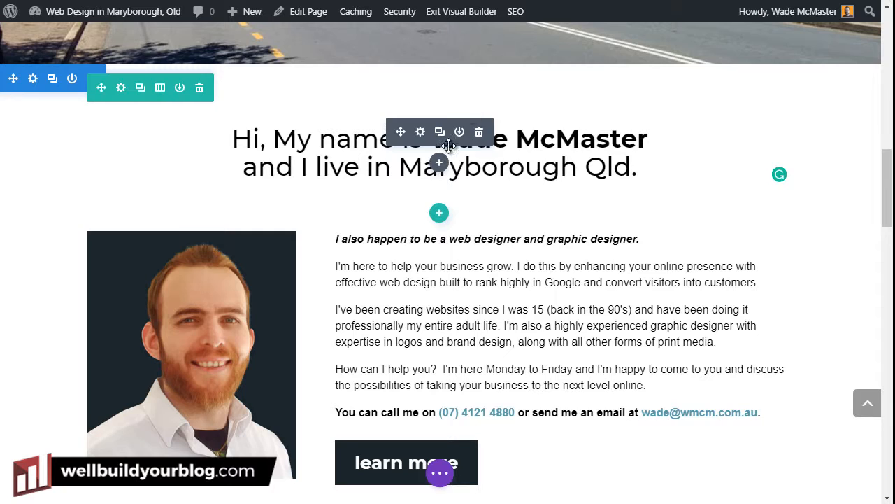
{"action": "scroll", "coordinate": [543, 242], "scroll_direction": "down", "scroll_amount": 1}
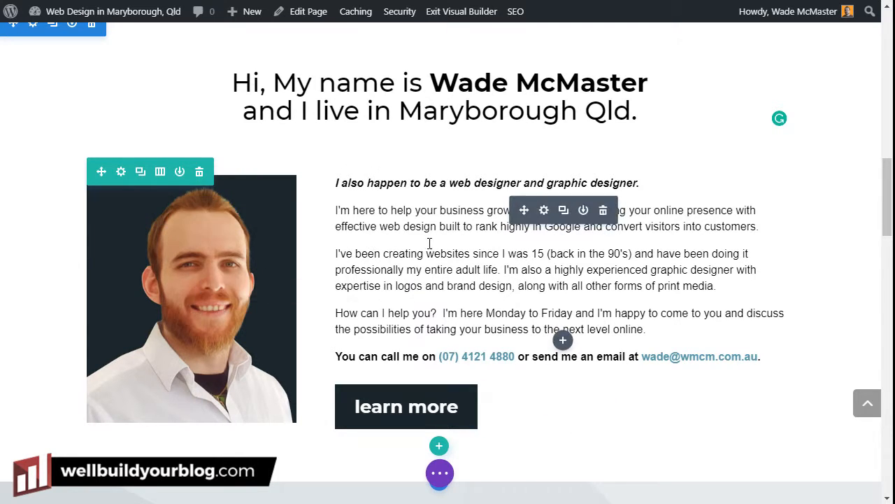
{"action": "scroll", "coordinate": [446, 206], "scroll_direction": "down", "scroll_amount": 8}
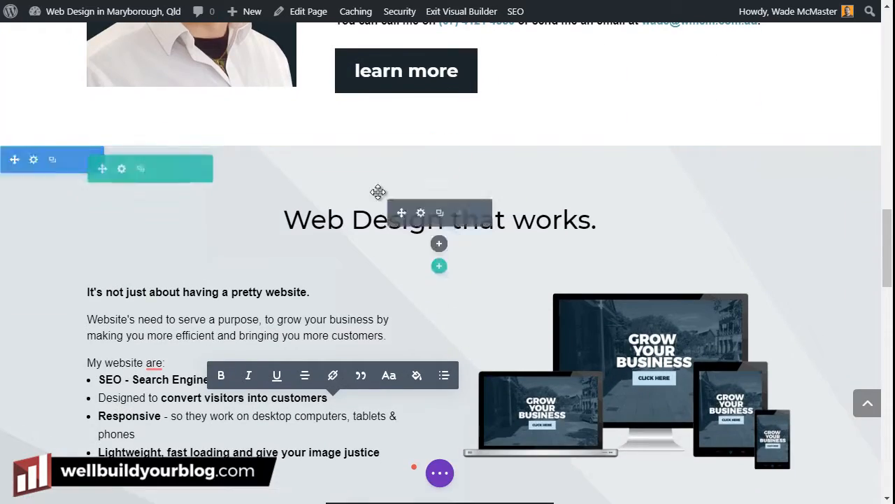
{"action": "scroll", "coordinate": [367, 217], "scroll_direction": "down", "scroll_amount": 3}
Set the "Web Design that works." section's background image to the dark backdrop0-contact.jpg from the media library.
{"action": "scroll", "coordinate": [294, 288], "scroll_direction": "up", "scroll_amount": 7}
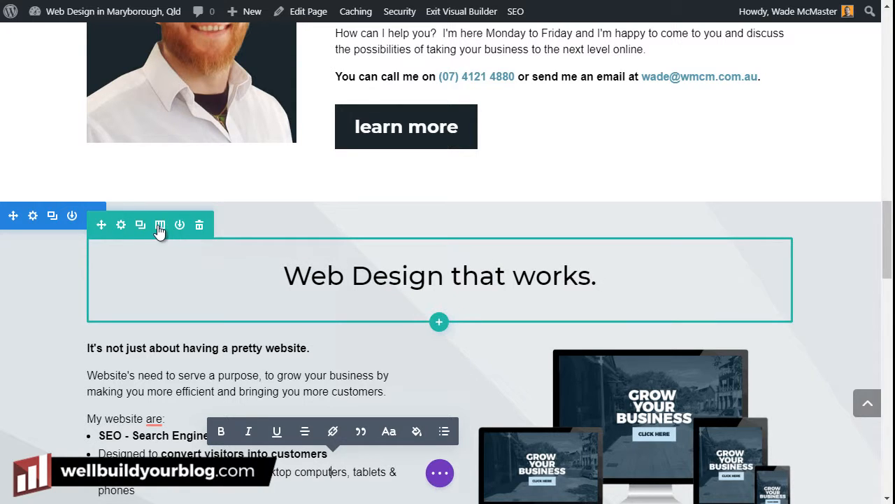
{"action": "left_click", "coordinate": [33, 216]}
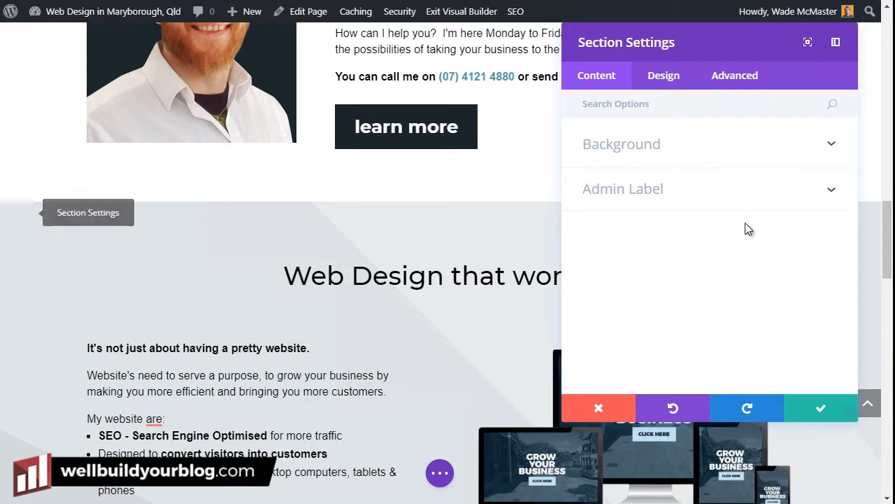
{"action": "left_click", "coordinate": [716, 148]}
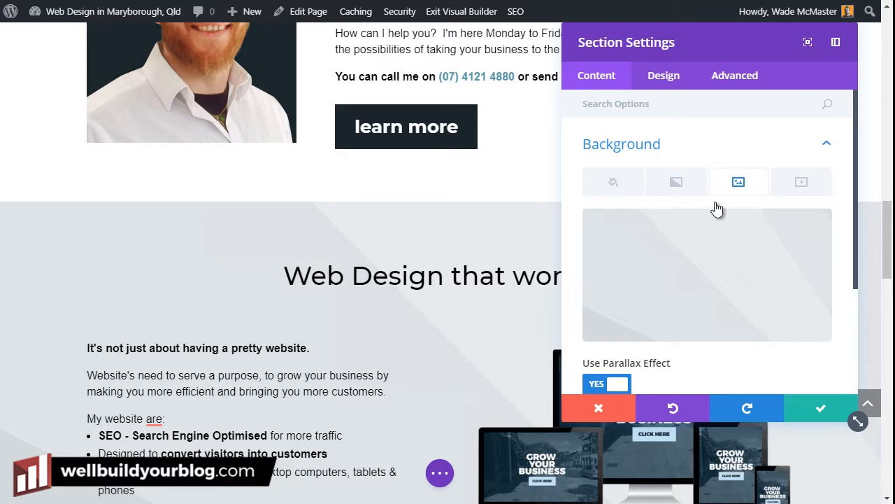
{"action": "left_click", "coordinate": [766, 256]}
{"action": "left_click", "coordinate": [436, 267]}
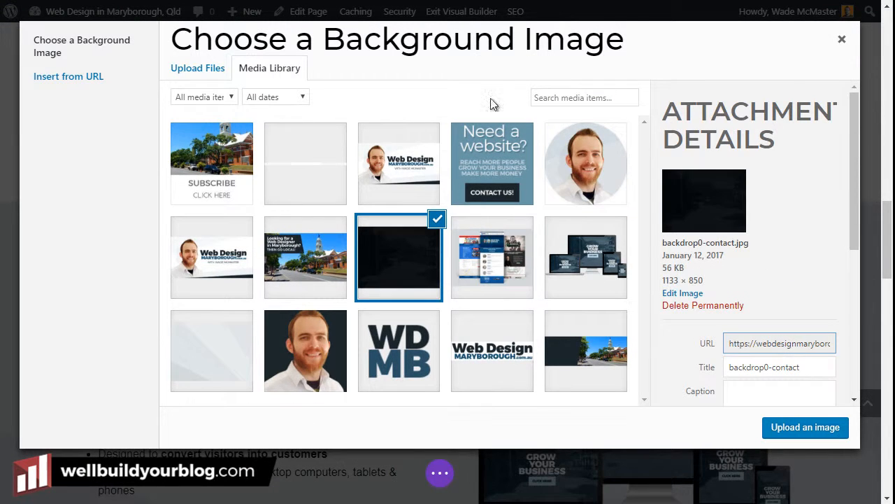
{"action": "left_click", "coordinate": [791, 426]}
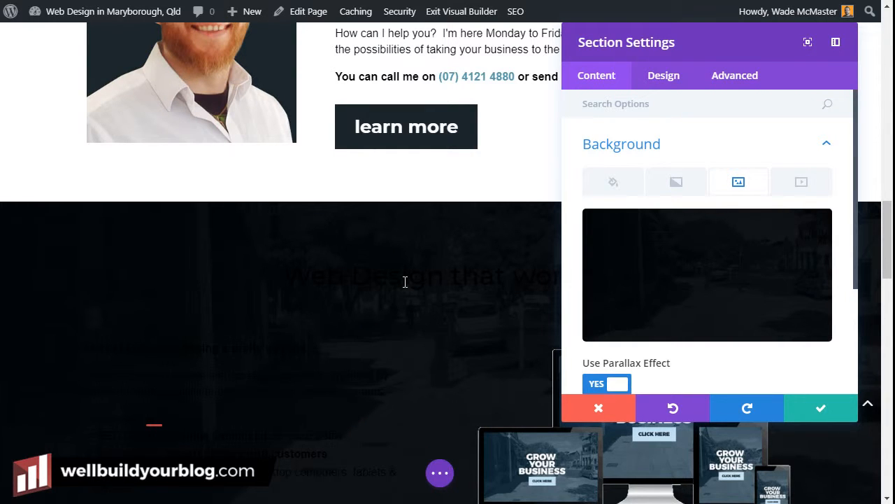
Change the section's background image back to the light grey geometric image from the media library.
{"action": "left_click", "coordinate": [738, 255]}
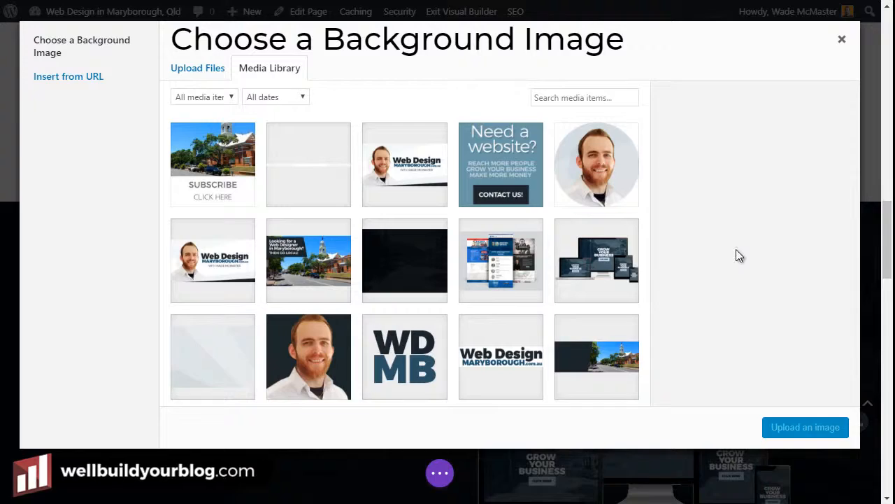
{"action": "left_click", "coordinate": [210, 343]}
{"action": "left_click", "coordinate": [776, 427]}
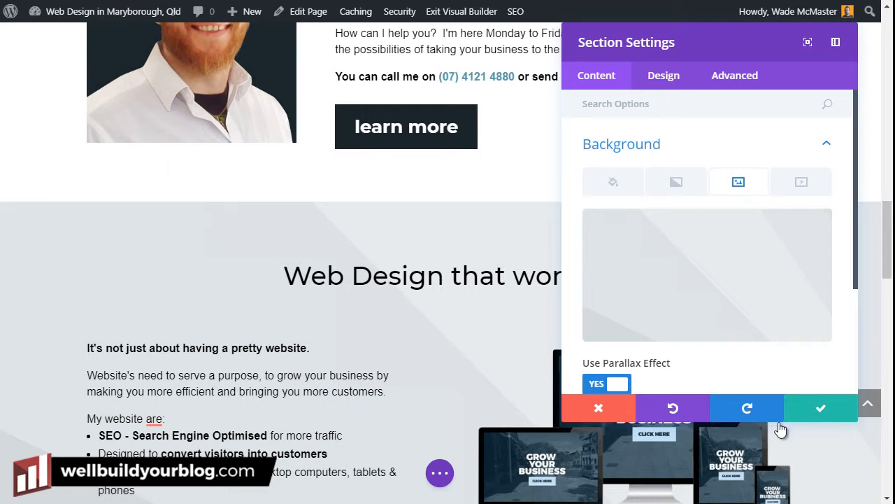
Give the section a yellow-green background colour, #d8ff00, behind its image and save the section settings.
{"action": "left_click", "coordinate": [613, 183]}
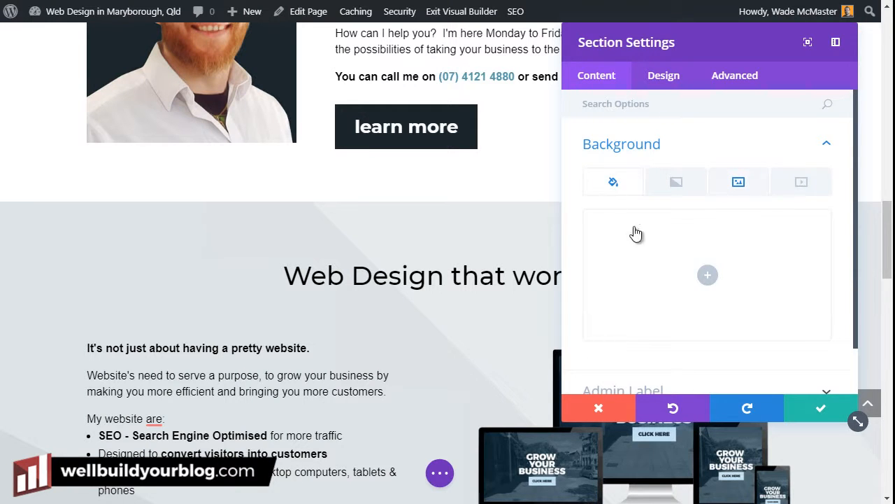
{"action": "left_click", "coordinate": [682, 270]}
{"action": "left_click", "coordinate": [721, 342]}
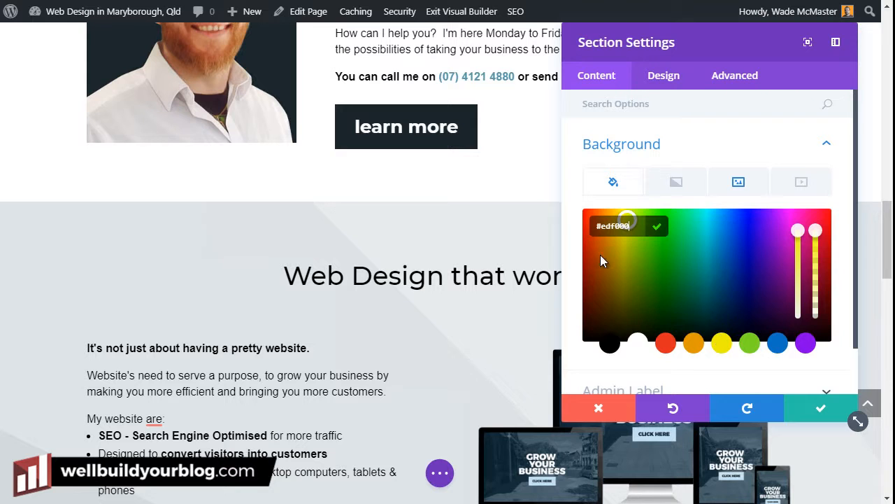
{"action": "left_click_drag", "start_coordinate": [648, 282], "coordinate": [631, 204]}
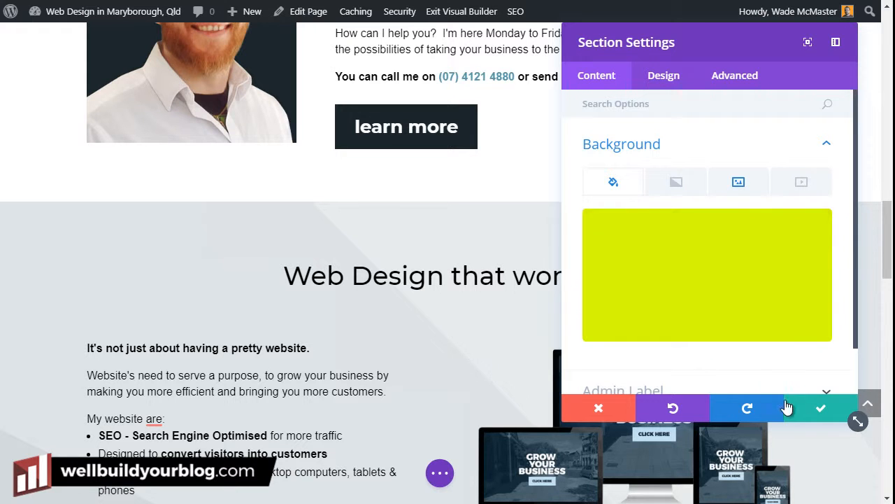
{"action": "left_click", "coordinate": [799, 408]}
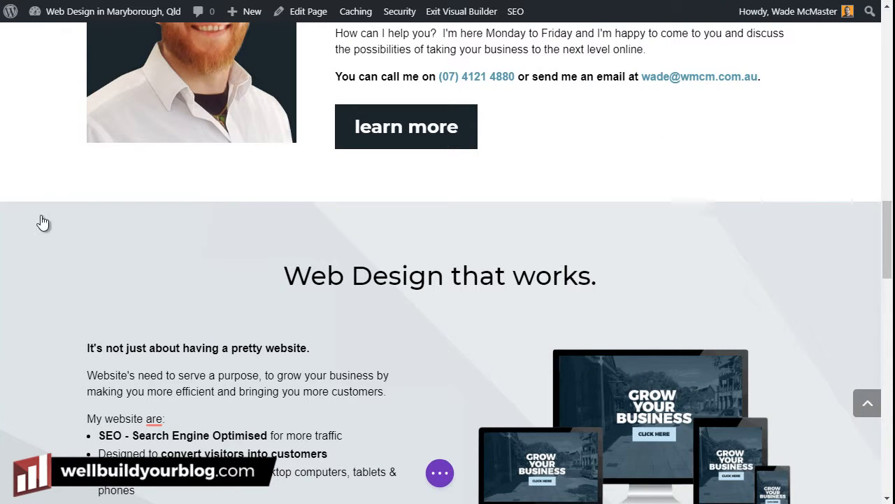
Reopen the "Web Design that works." section's background settings and remove its background image.
{"action": "left_click", "coordinate": [42, 222]}
{"action": "left_click", "coordinate": [672, 160]}
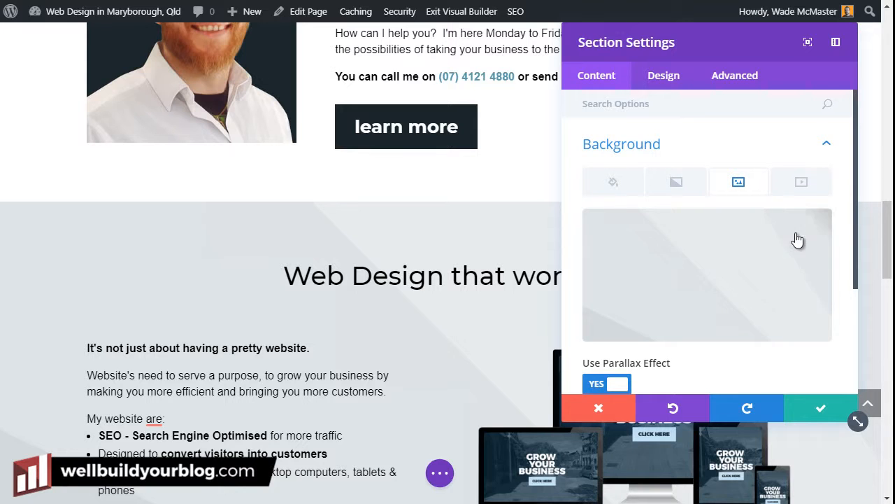
{"action": "left_click", "coordinate": [799, 240]}
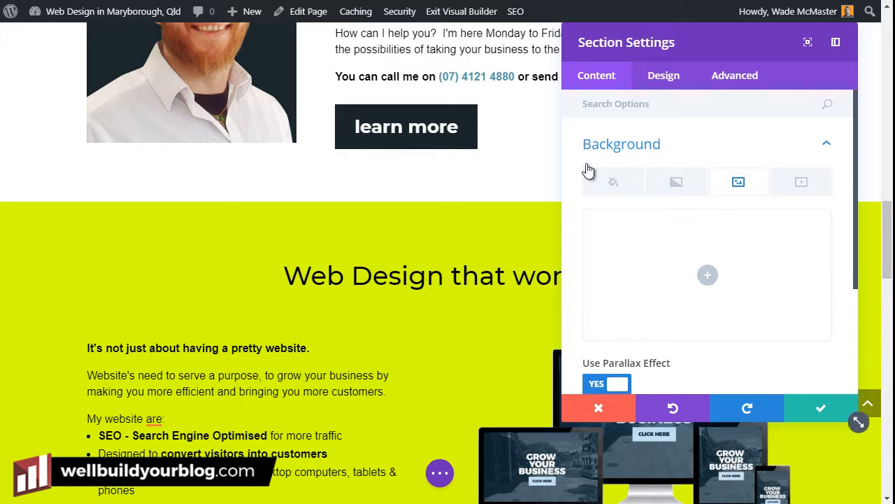
Try several background colours for the "Web Design that works." section and settle on light grey, #f4f4f4.
{"action": "left_click", "coordinate": [612, 182]}
{"action": "left_click", "coordinate": [670, 256]}
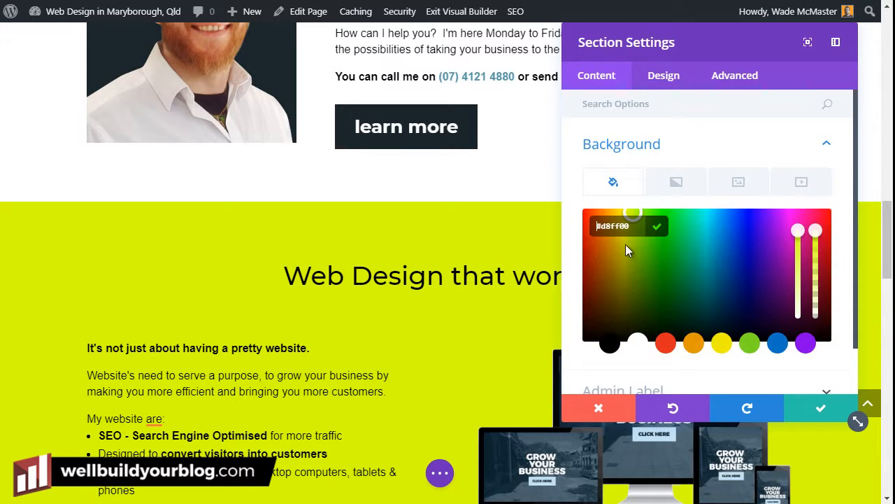
{"action": "left_click", "coordinate": [633, 333]}
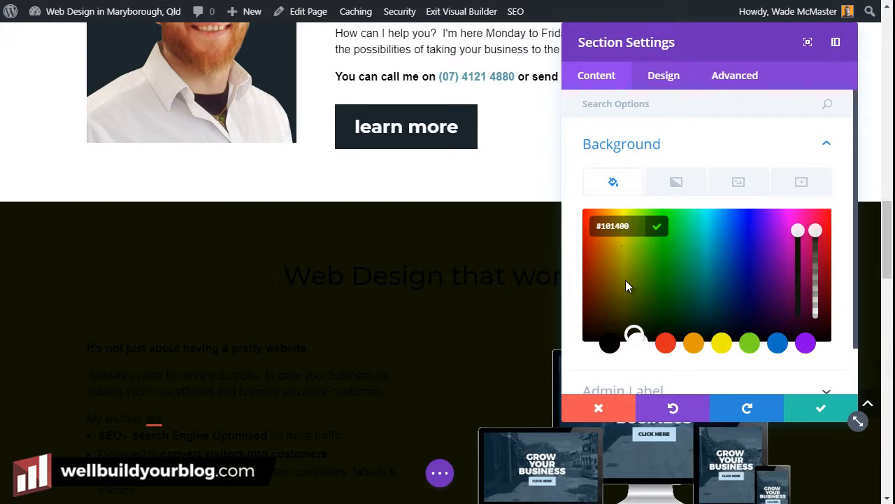
{"action": "left_click_drag", "start_coordinate": [625, 280], "coordinate": [627, 215]}
{"action": "left_click", "coordinate": [628, 216]}
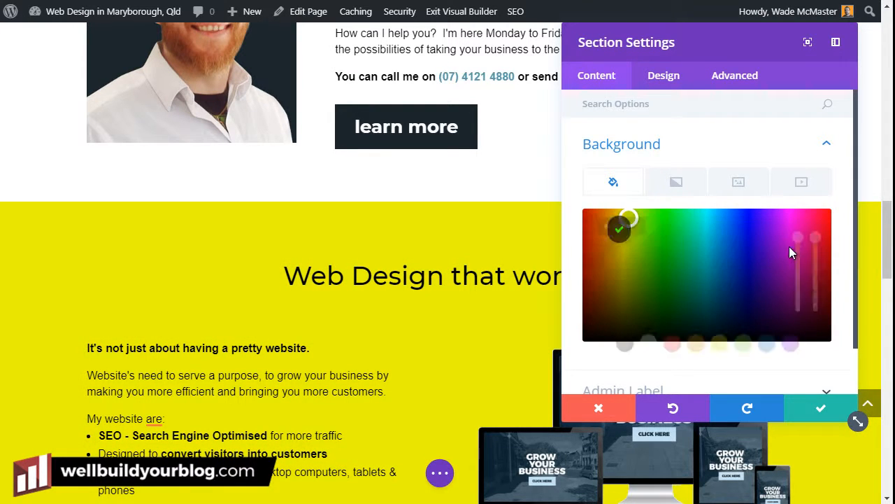
{"action": "left_click_drag", "start_coordinate": [800, 230], "coordinate": [804, 341]}
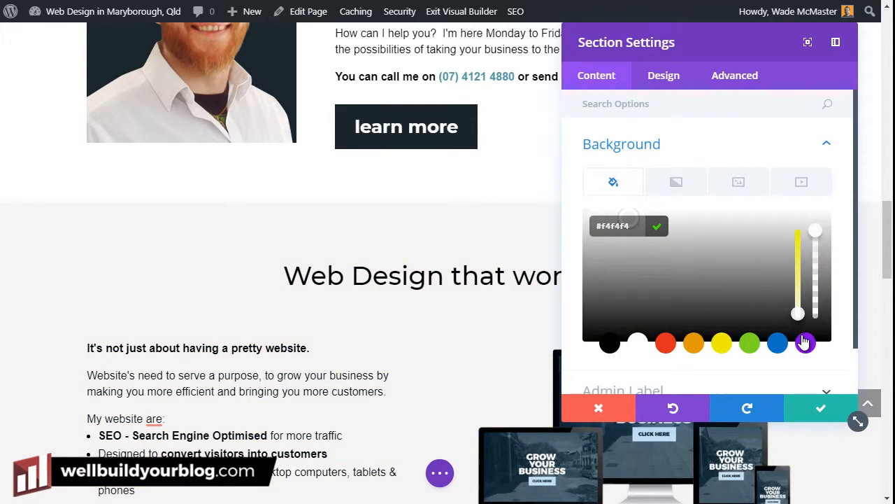
Set the section's background image to the light grey geometric image from the media library and save the section settings.
{"action": "left_click", "coordinate": [740, 185]}
{"action": "left_click", "coordinate": [715, 278]}
{"action": "left_click", "coordinate": [238, 368]}
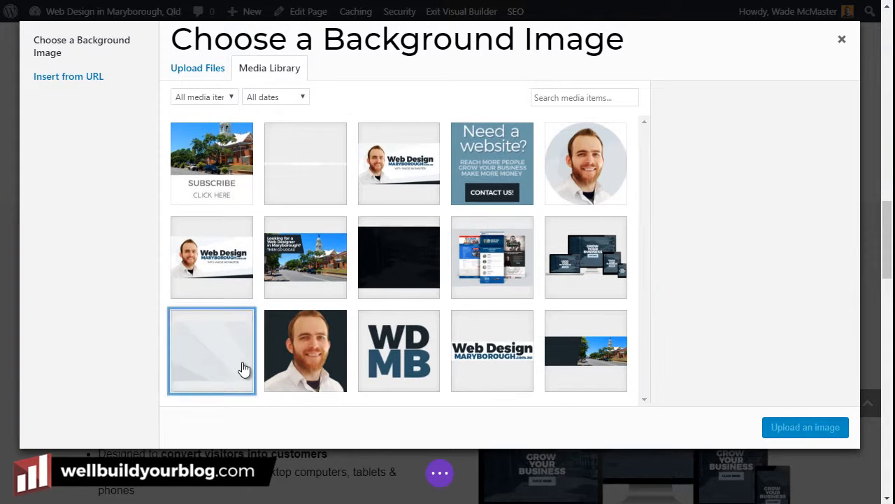
{"action": "left_click", "coordinate": [805, 425]}
{"action": "scroll", "coordinate": [724, 313], "scroll_direction": "down", "scroll_amount": 2}
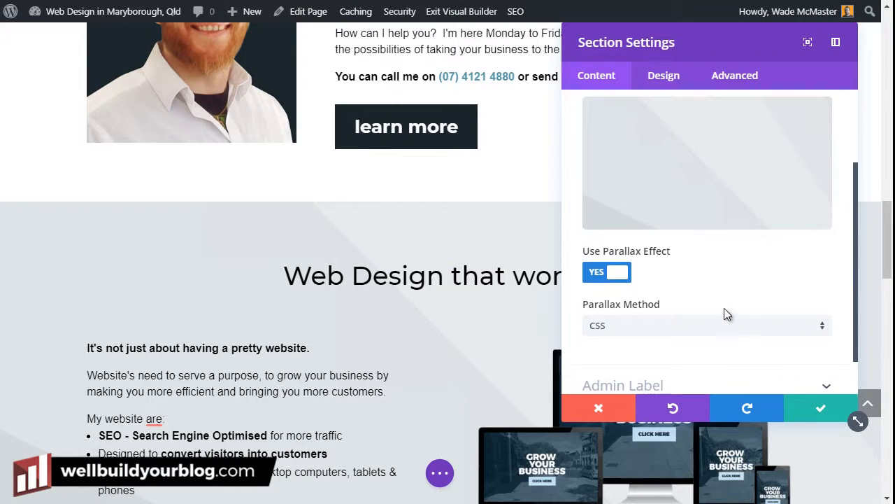
{"action": "left_click", "coordinate": [821, 410]}
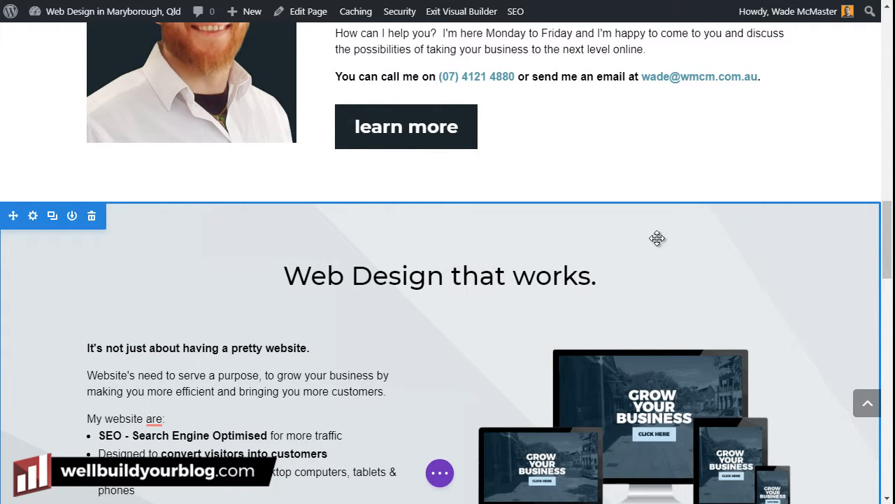
Try adding "site" after "Web" in the "Web Design that works." heading, and delete the added letters.
{"action": "left_click", "coordinate": [344, 277]}
{"action": "type", "text": "site"}
{"action": "key", "text": "BackSpace"}
{"action": "key", "text": "BackSpace"}
{"action": "key", "text": "BackSpace"}
{"action": "key", "text": "BackSpace"}
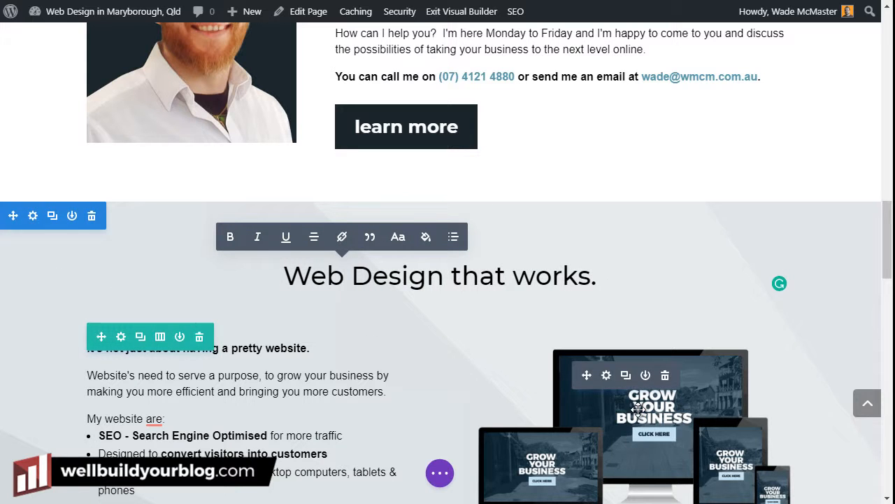
Check the device mockup image's settings, close them without changes, and save the page.
{"action": "left_click", "coordinate": [606, 379]}
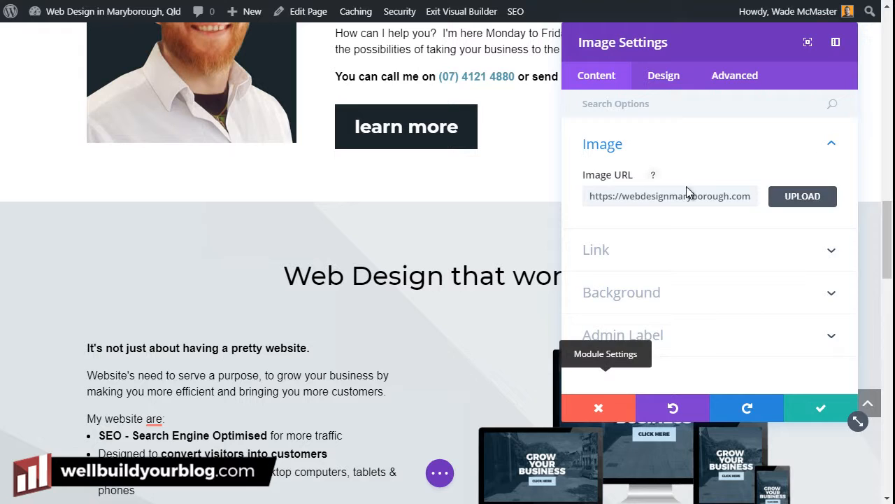
{"action": "left_click", "coordinate": [617, 408]}
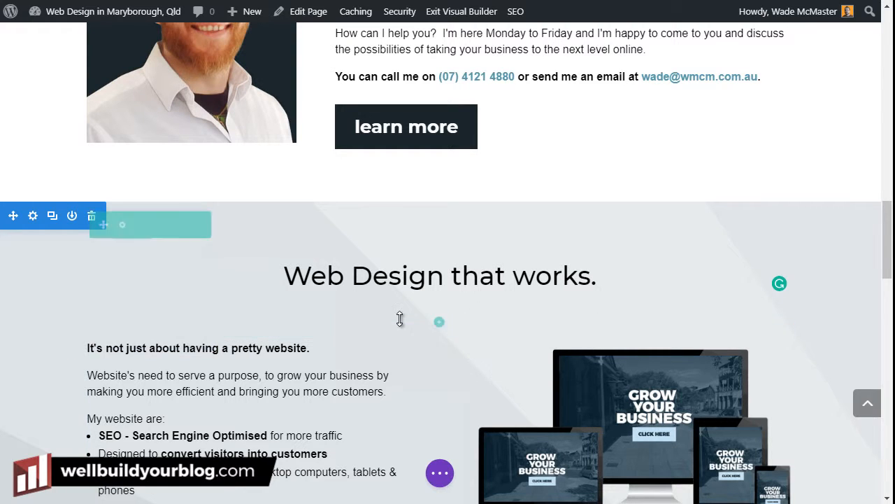
{"action": "left_click", "coordinate": [440, 472]}
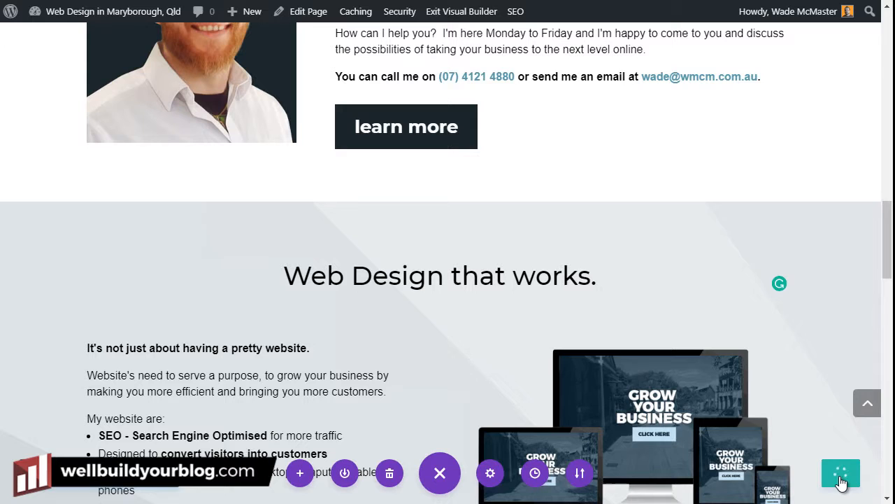
Change the heading to "Web Design that works!" and exit the Visual Builder, discarding the unsaved change.
{"action": "left_click", "coordinate": [596, 276]}
{"action": "type", "text": "!"}
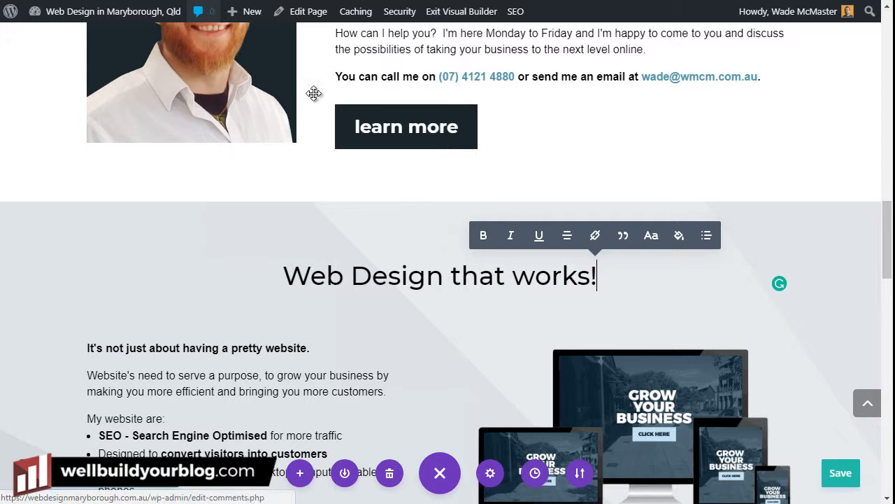
{"action": "left_click", "coordinate": [453, 12]}
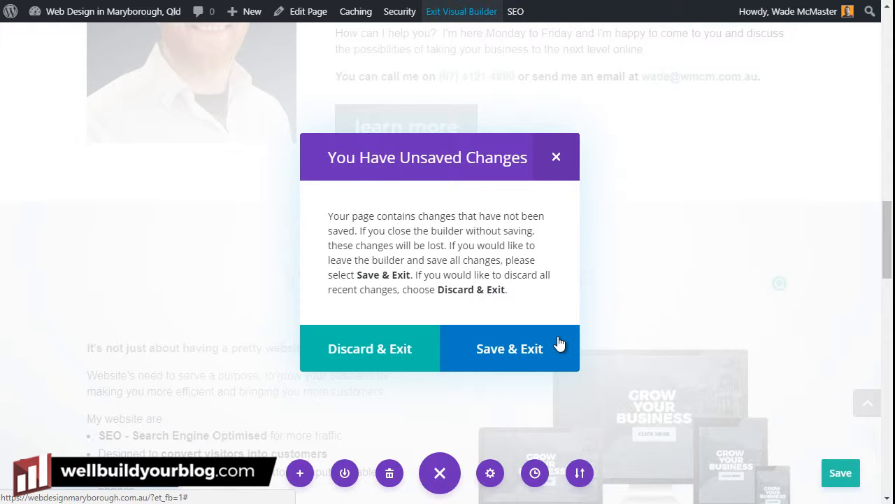
{"action": "left_click", "coordinate": [340, 347]}
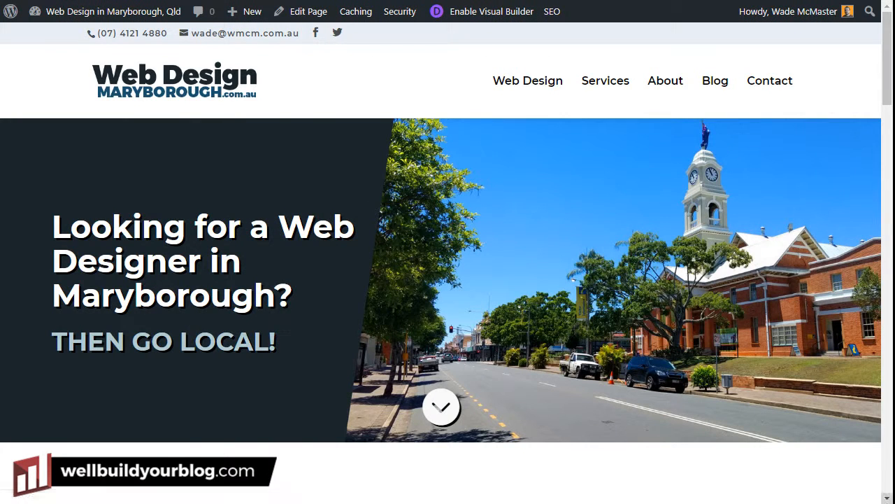
Review the live home page from the hero banner through the introduction to the "Web Design that works." section.
{"action": "scroll", "coordinate": [473, 282], "scroll_direction": "down", "scroll_amount": 15}
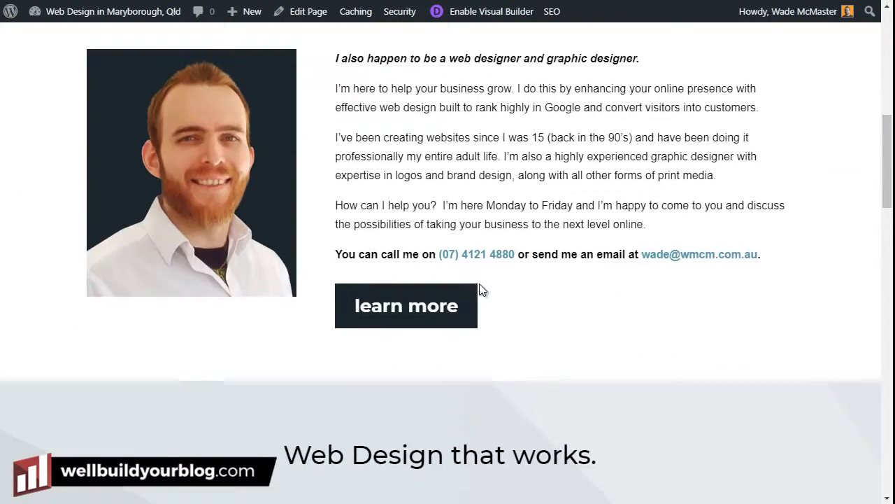
{"action": "scroll", "coordinate": [479, 283], "scroll_direction": "up", "scroll_amount": 8}
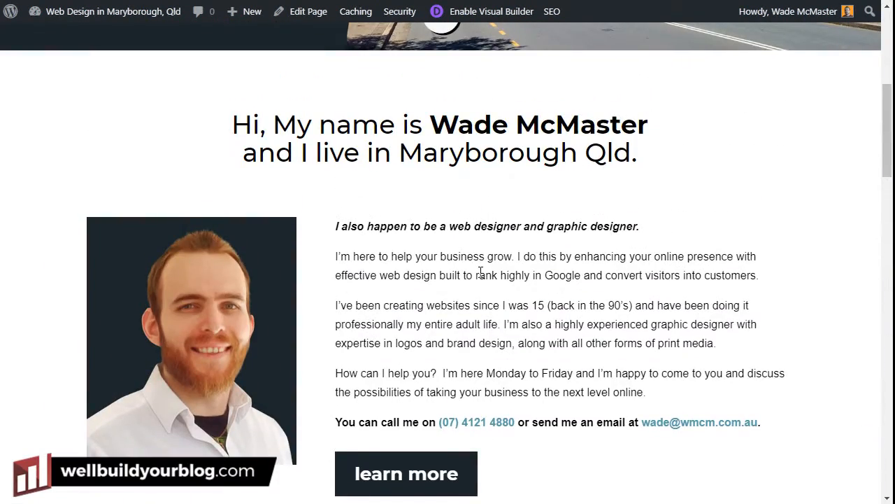
{"action": "scroll", "coordinate": [655, 318], "scroll_direction": "up", "scroll_amount": 3}
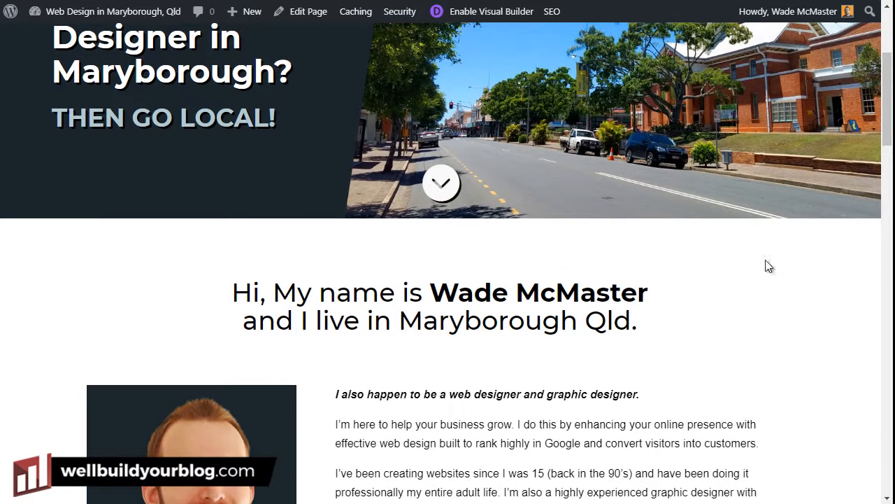
{"action": "left_click_drag", "start_coordinate": [647, 294], "coordinate": [632, 320]}
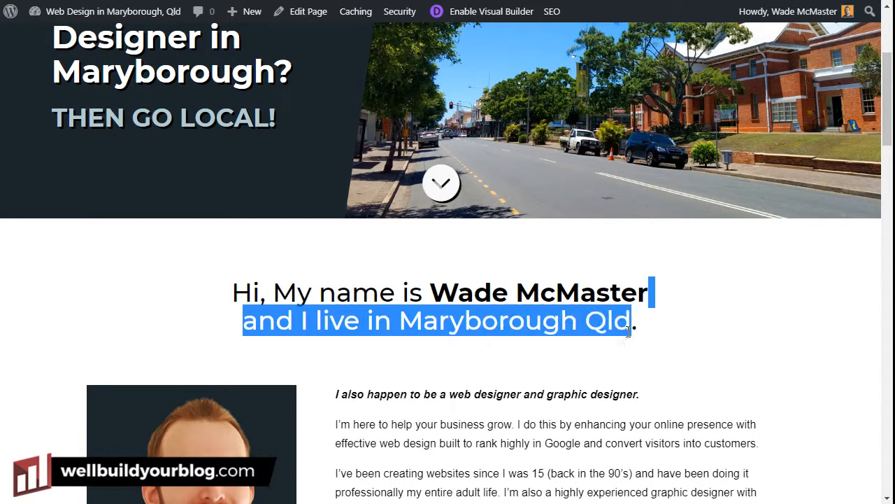
{"action": "left_click", "coordinate": [696, 334]}
{"action": "scroll", "coordinate": [713, 338], "scroll_direction": "up", "scroll_amount": 3}
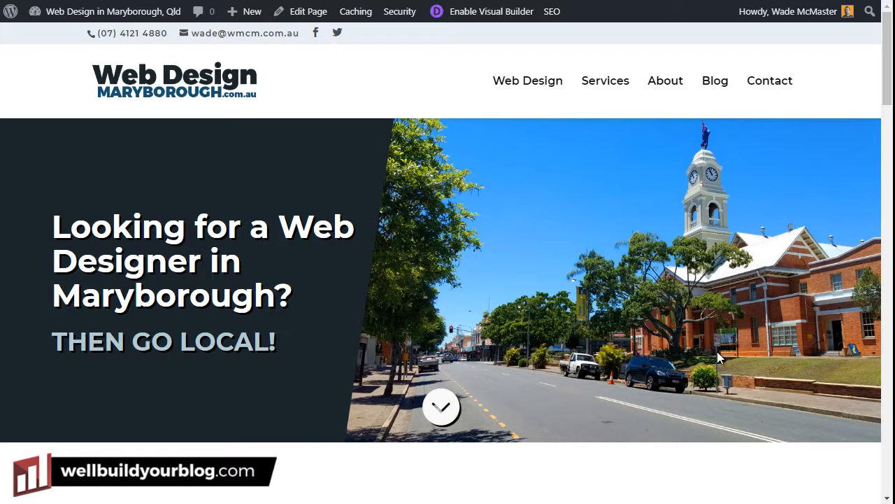
{"action": "scroll", "coordinate": [703, 343], "scroll_direction": "down", "scroll_amount": 4}
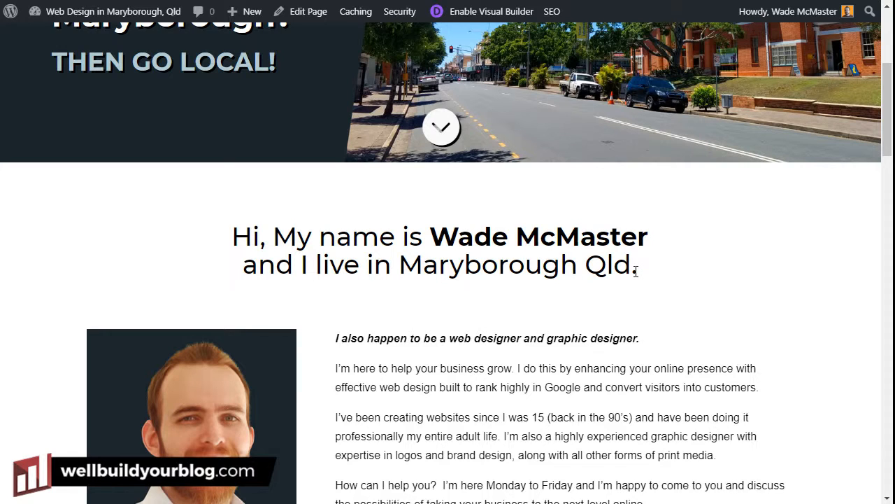
{"action": "left_click_drag", "start_coordinate": [635, 271], "coordinate": [405, 260]}
{"action": "left_click", "coordinate": [405, 260]}
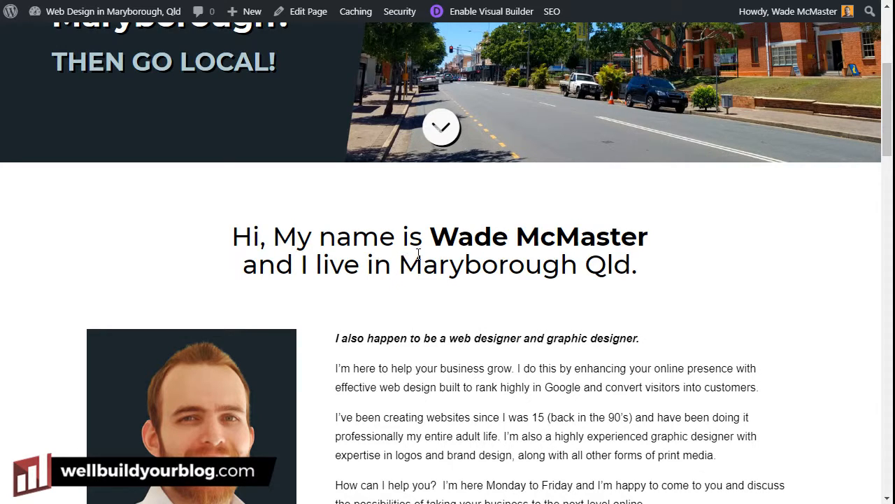